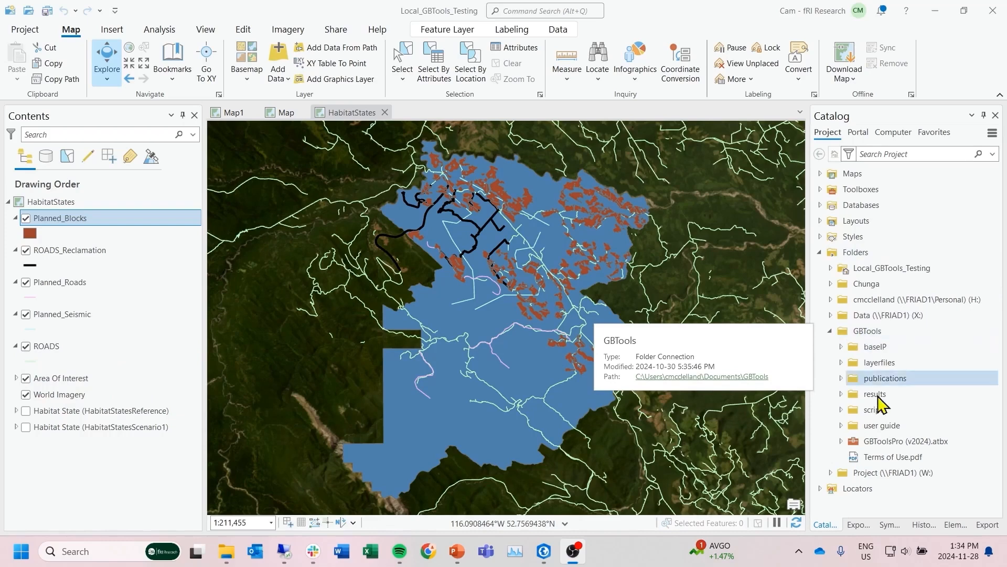
Open the Habitat States tool from the GBToolsPro (v2024) toolbox and name its output folder HabStates1.
click(842, 440)
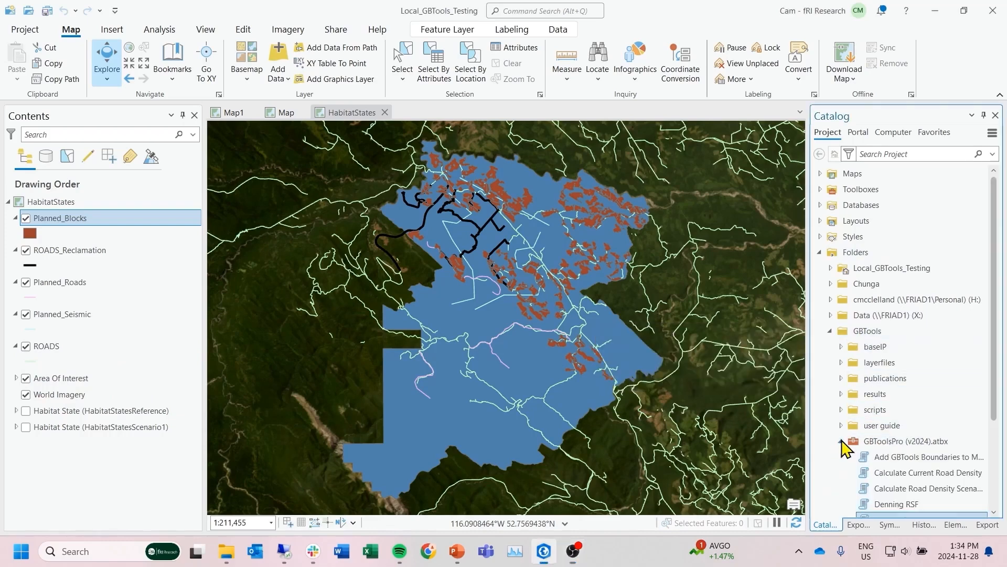
double_click(891, 426)
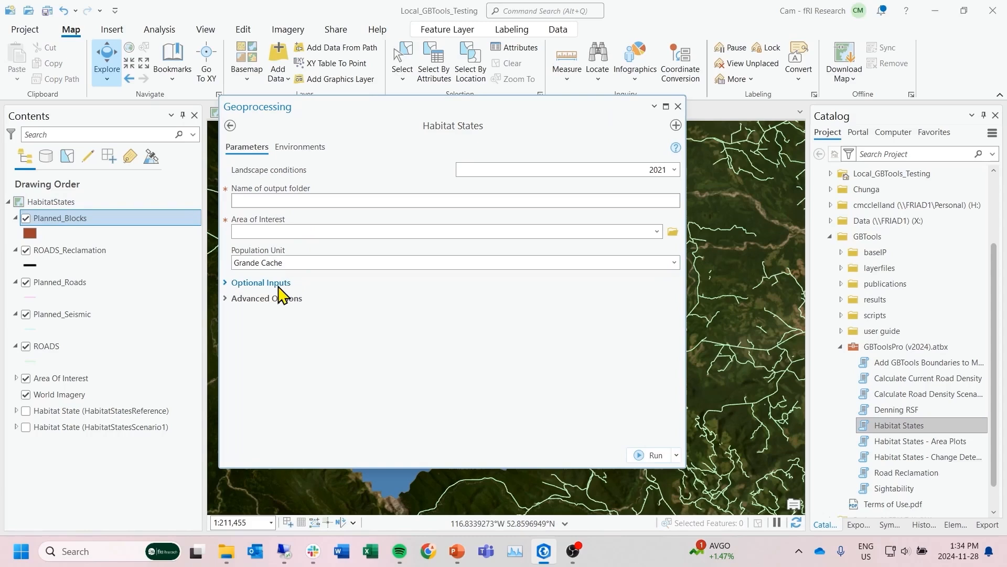
click(331, 198)
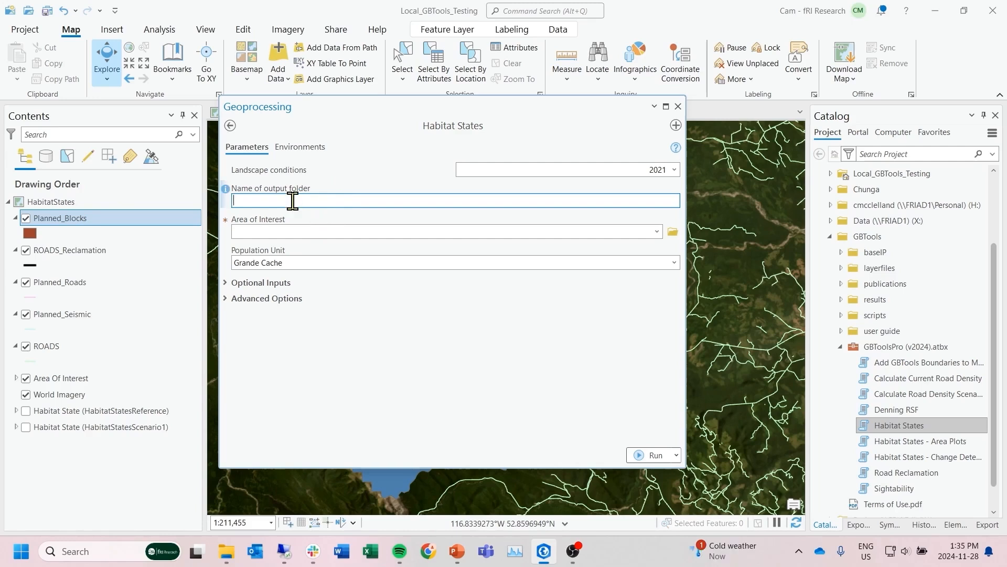
click(841, 300)
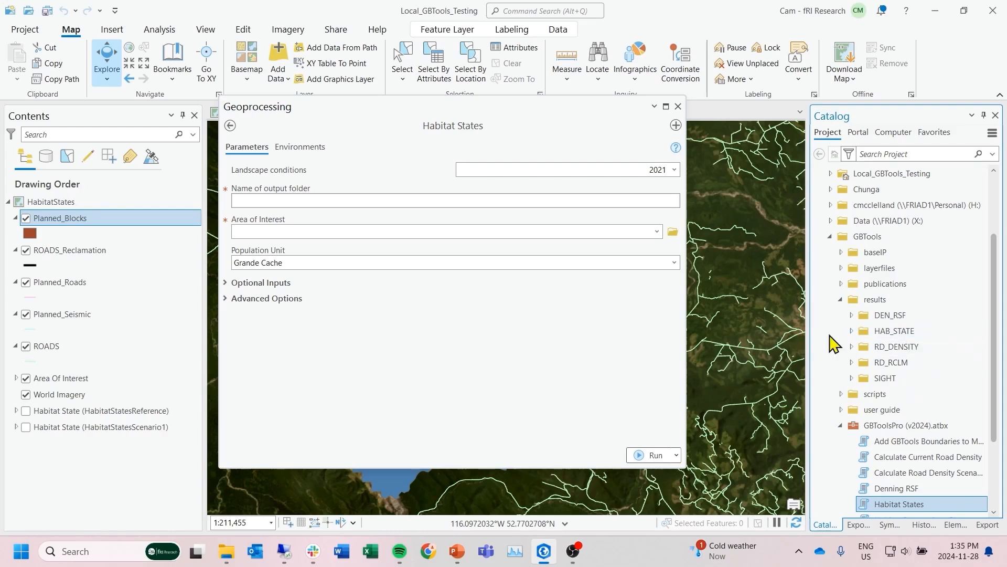
mouse_move(894, 344)
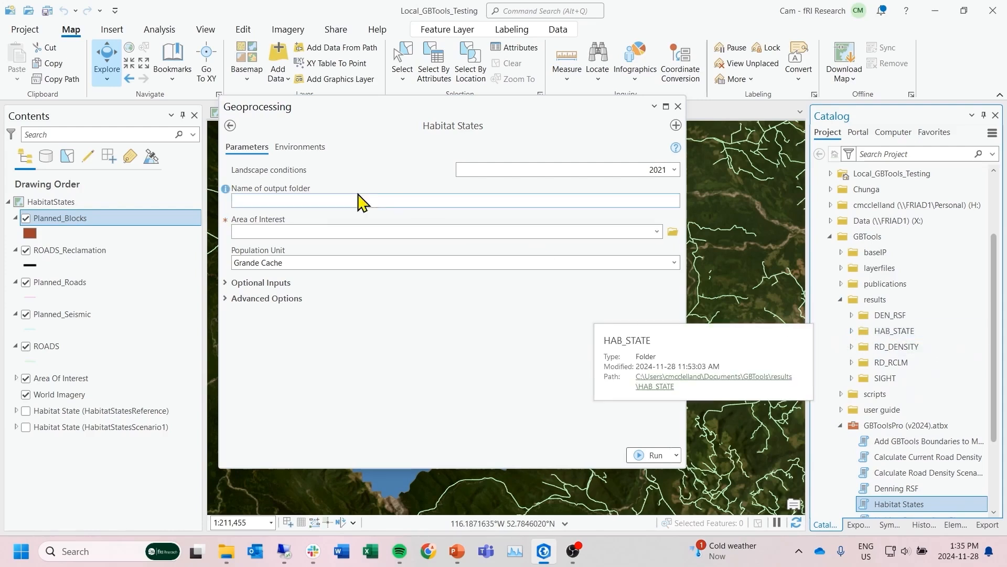
click(332, 201)
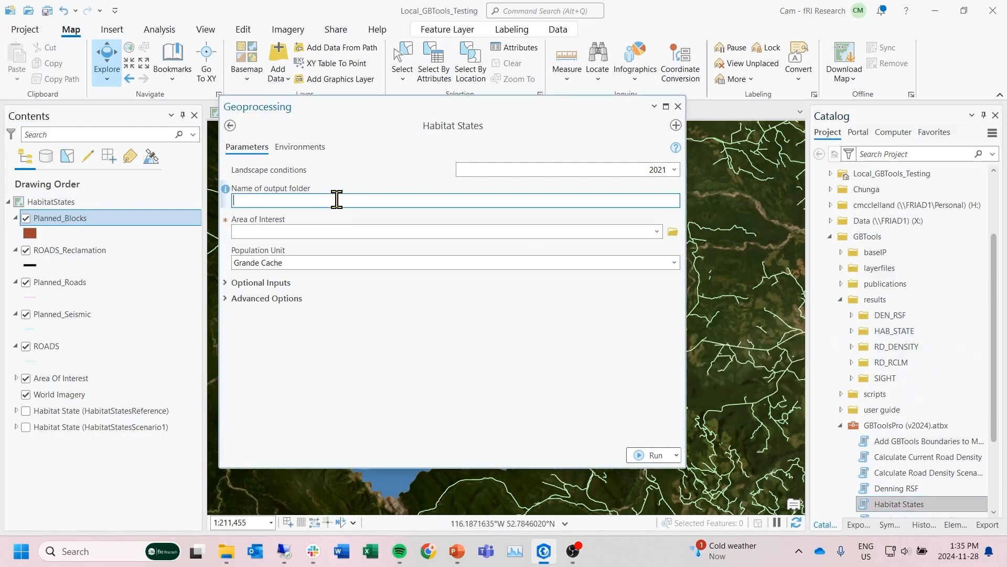
text(HabStates1)
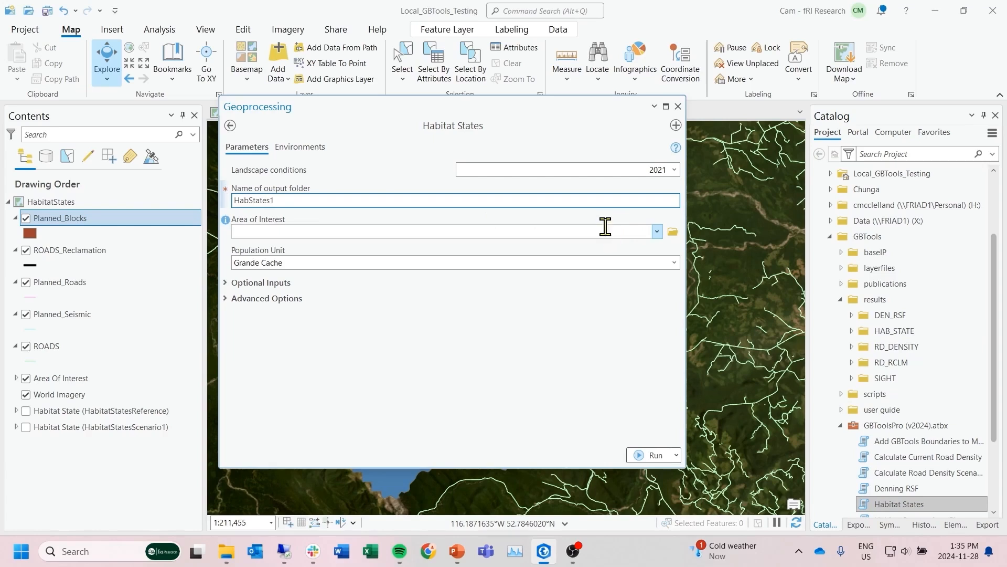
Use the Area Of Interest layer as the tool's area of interest and set the population unit to Yellowhead.
click(657, 231)
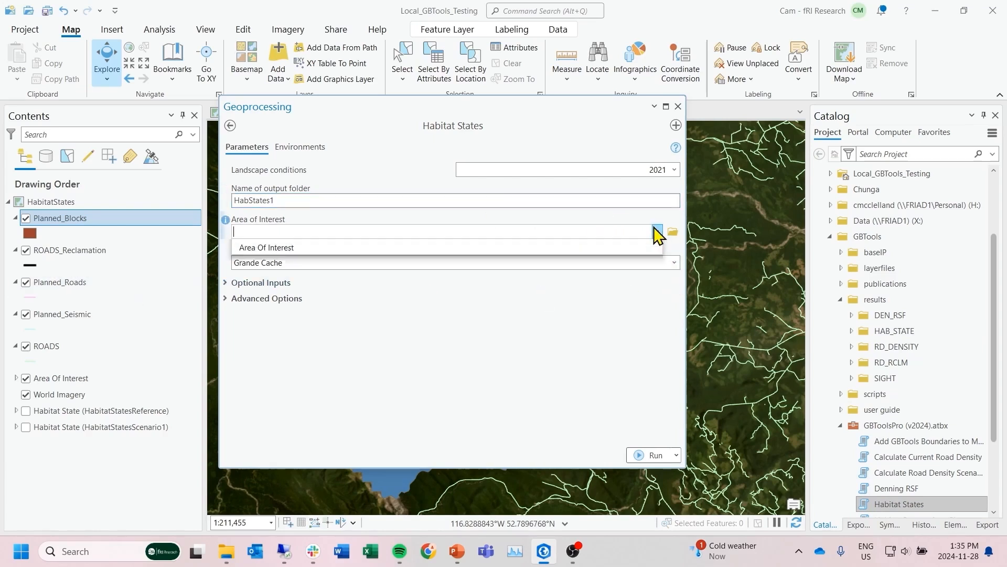
click(656, 232)
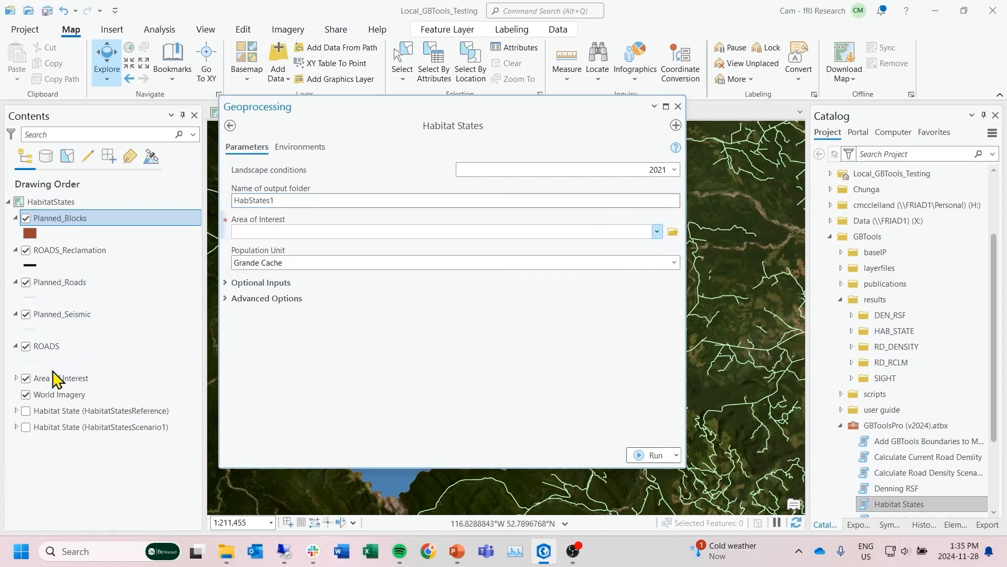
drag(58, 378, 269, 232)
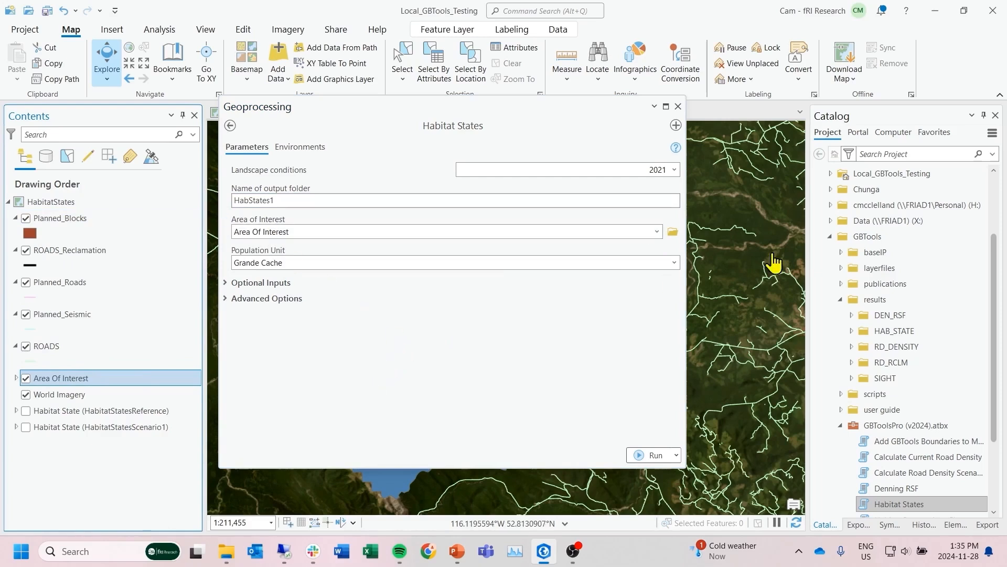
click(675, 263)
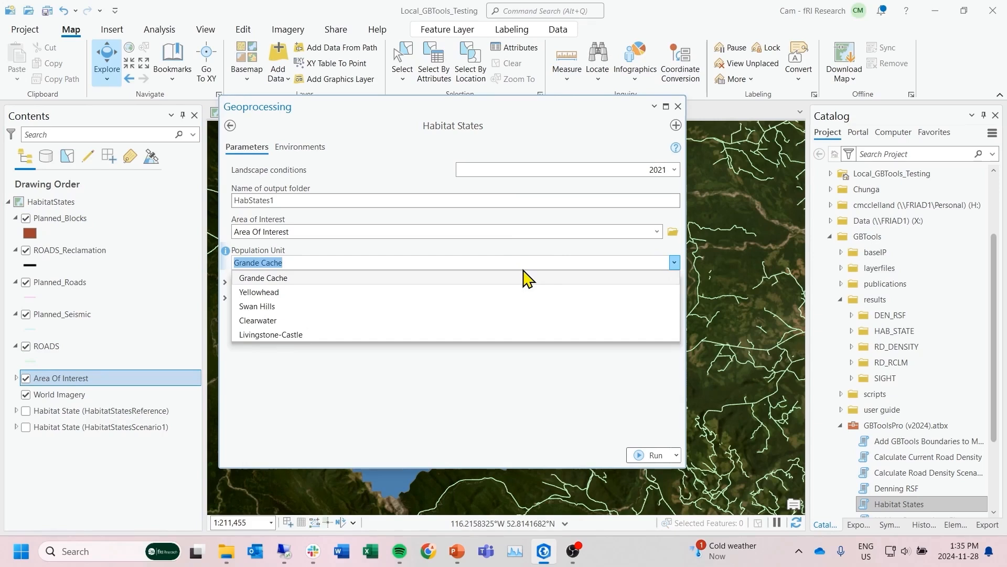
click(452, 294)
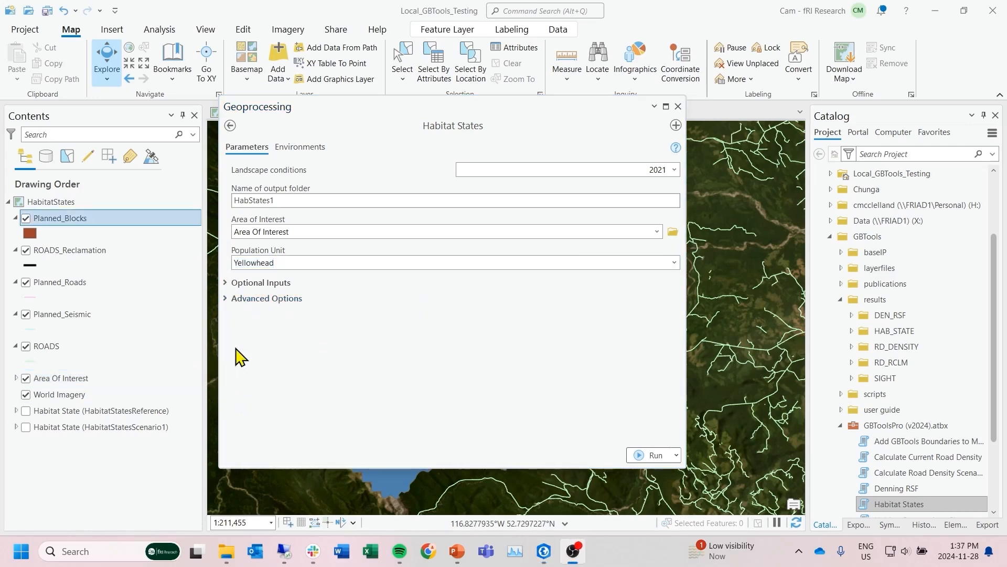
Add Planned_Blocks as the new clearings in the optional inputs, with HAULYEAR as the clearing year field and forecast year 2024.
click(225, 283)
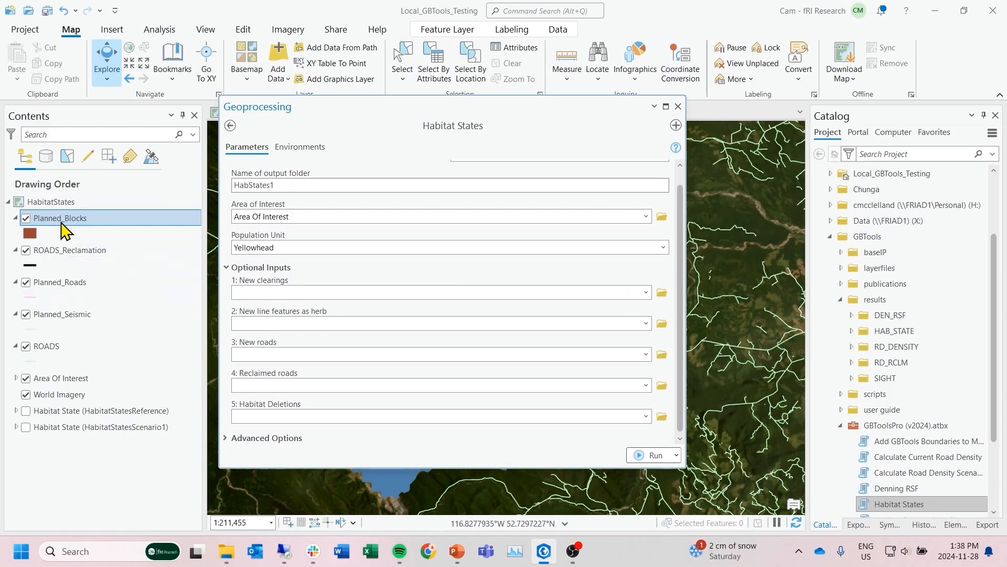
drag(61, 223, 264, 292)
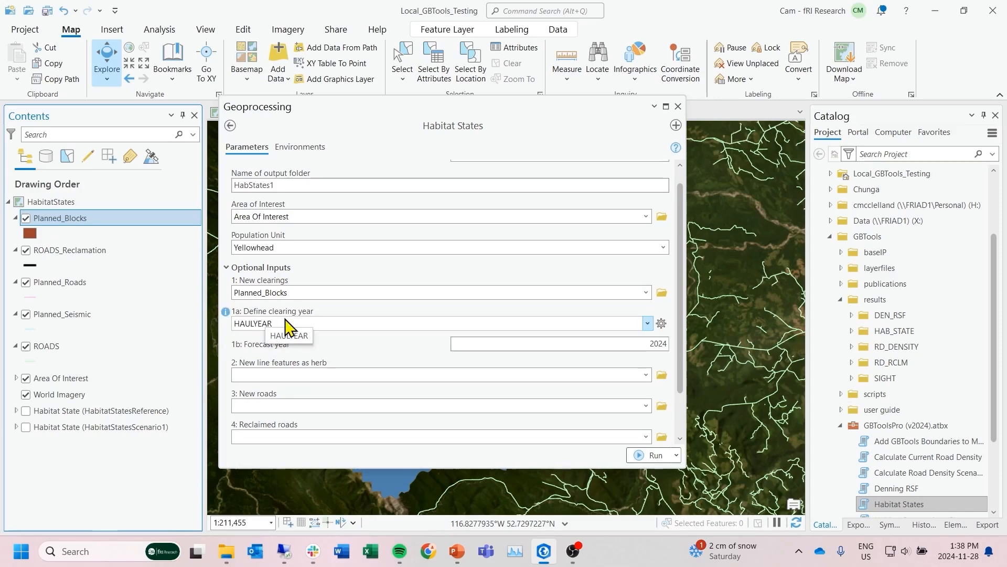
click(648, 323)
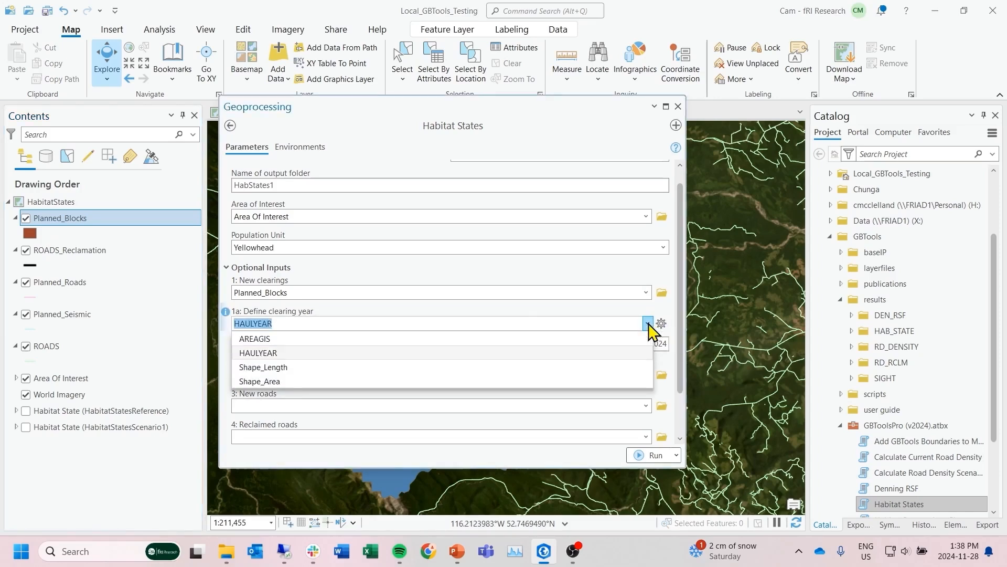
click(262, 355)
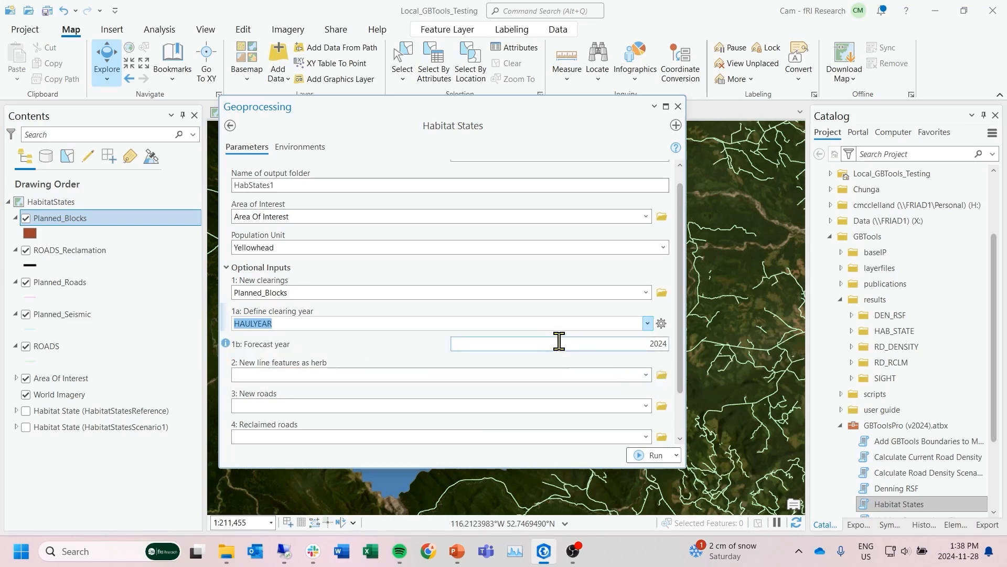
click(559, 341)
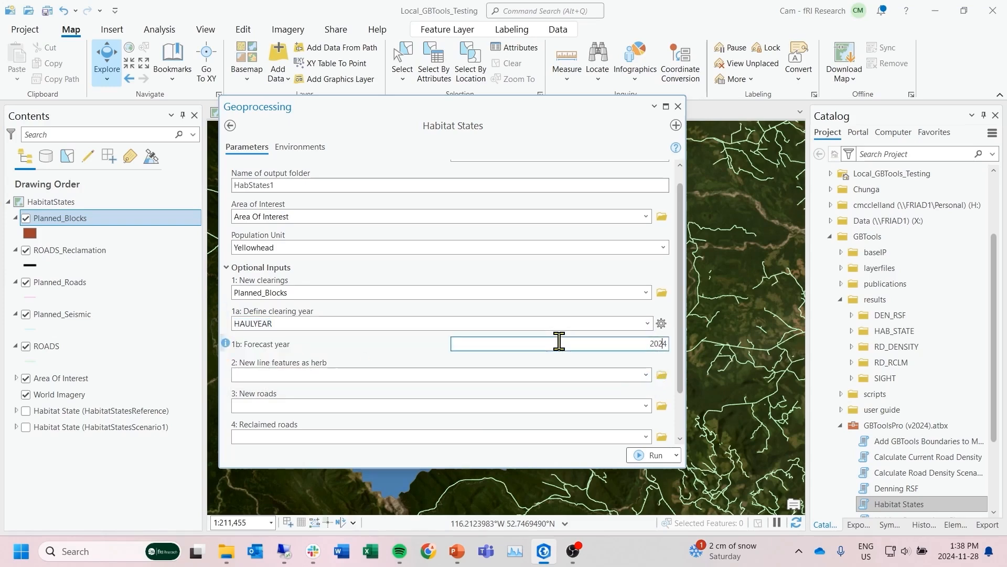
text(1)
key(BackSpace)
text(4)
Assign the Planned_Seismic layer to new line features as herb and the Planned_Roads layer to new roads.
scroll(349, 341, down, 1)
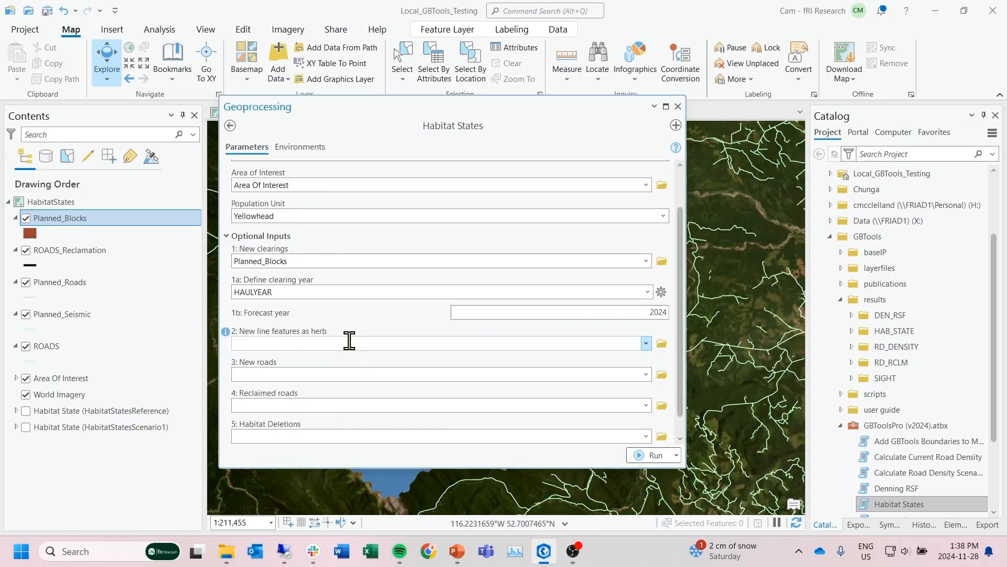
scroll(349, 341, down, 1)
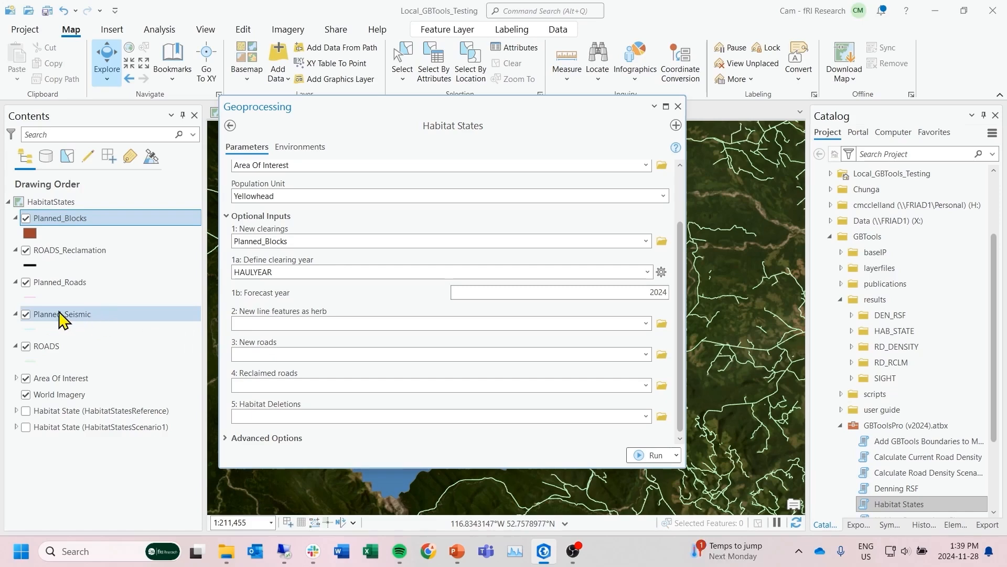
drag(53, 321, 294, 325)
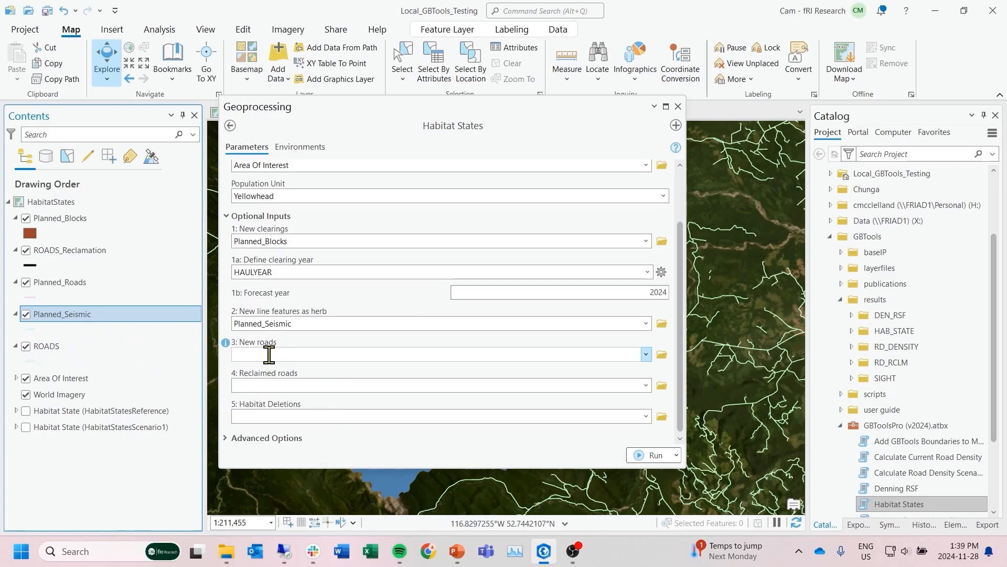
click(62, 284)
drag(58, 286, 270, 357)
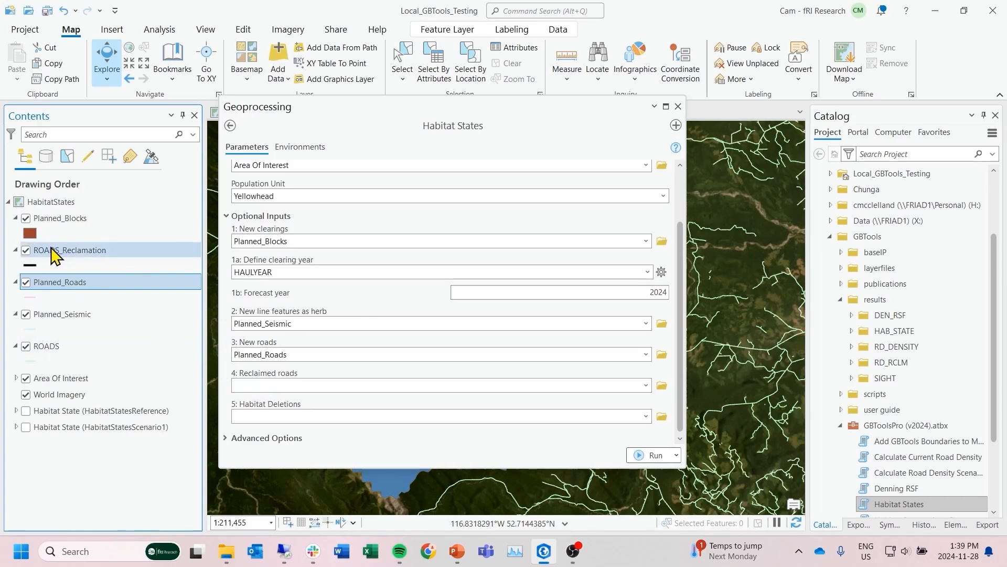
Assign the ROADS_Reclamation layer to reclaimed roads and set the roads as reclaimed to Herb.
drag(54, 256, 253, 385)
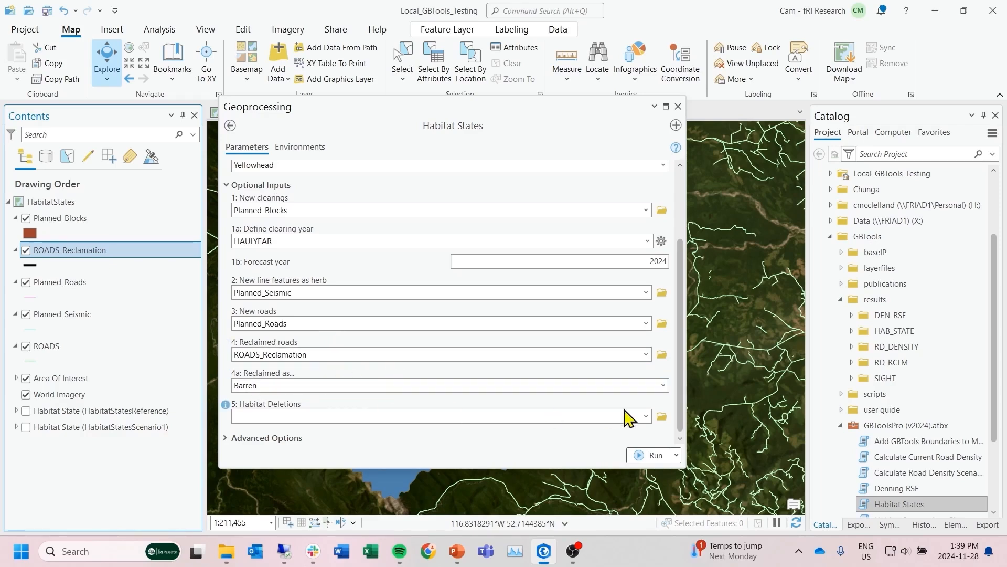
click(664, 387)
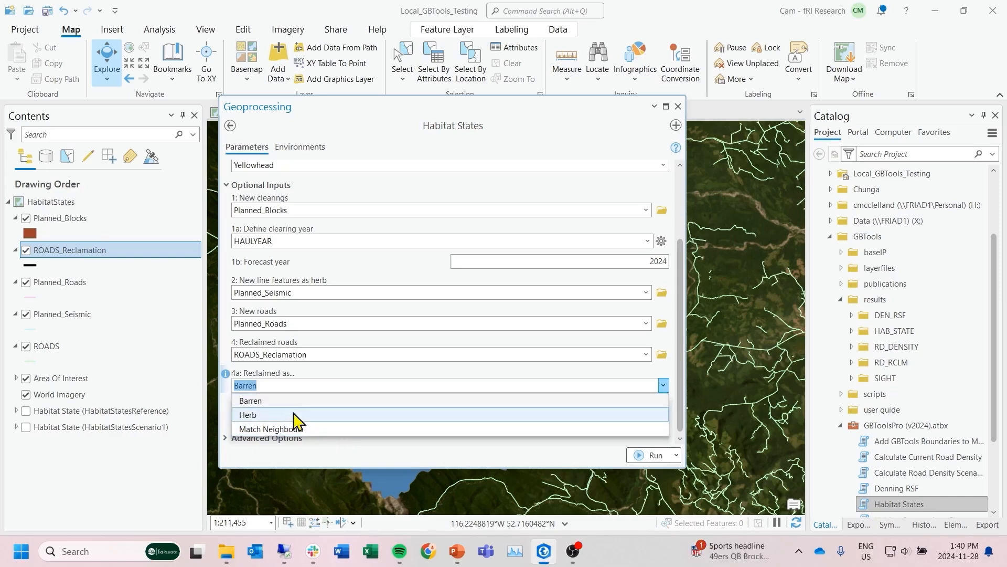
click(266, 415)
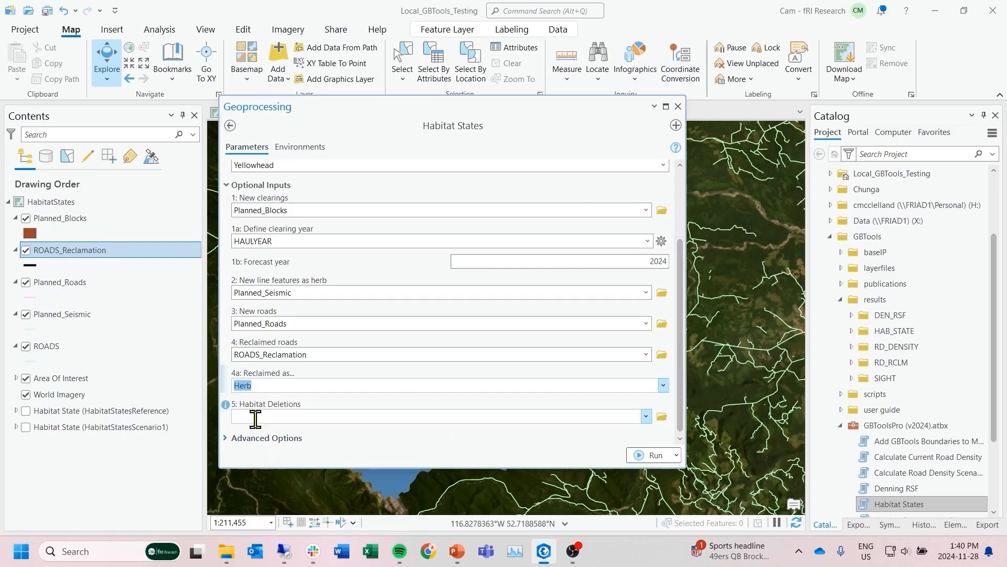
mouse_move(222, 411)
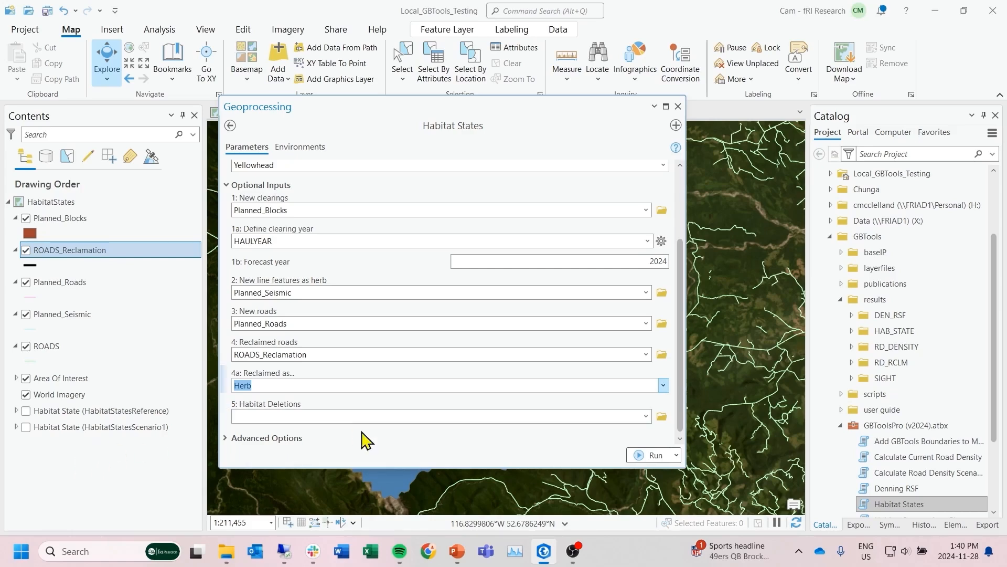
Choose 1. Habitat States as the model in the advanced options and run the tool.
click(227, 439)
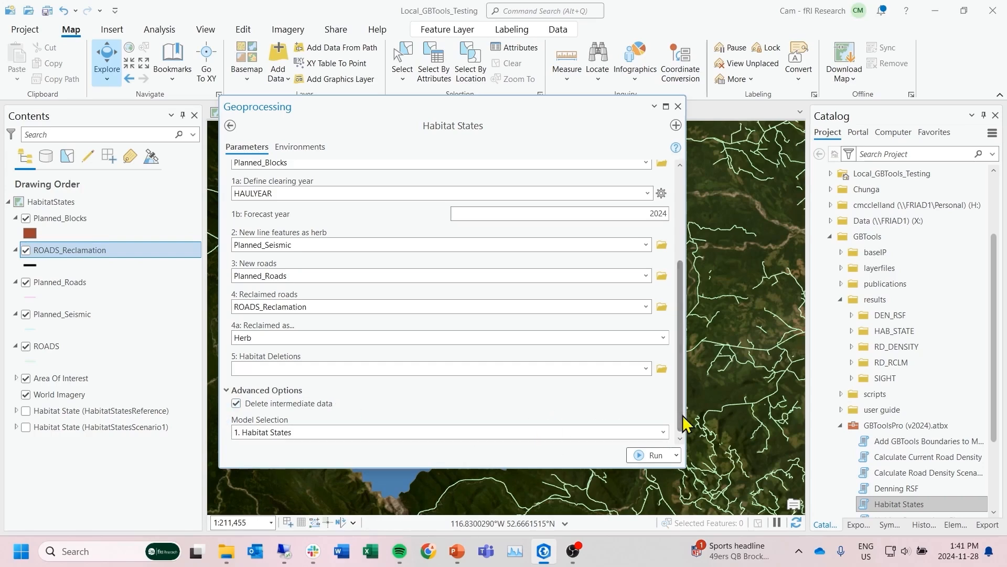
click(663, 432)
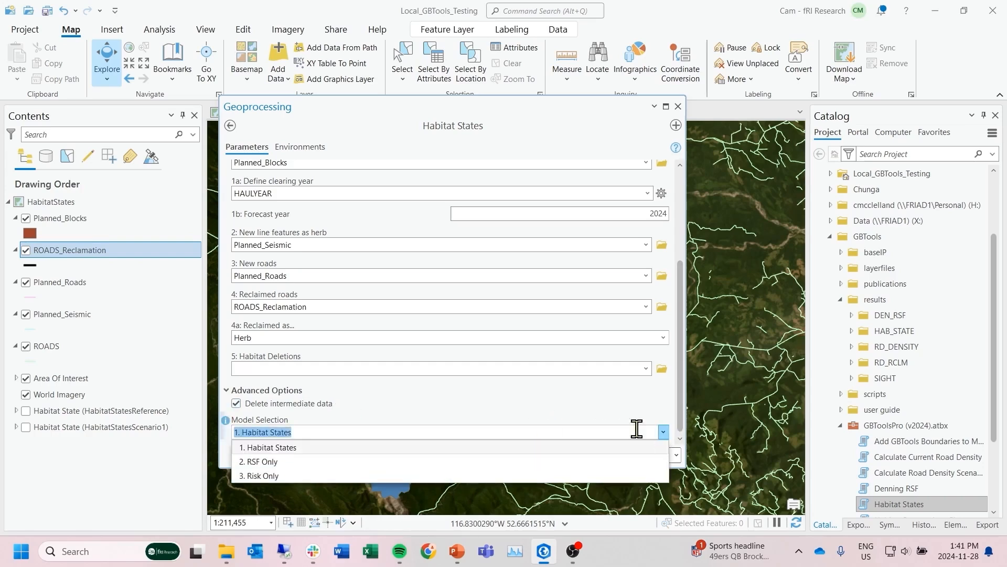
click(270, 448)
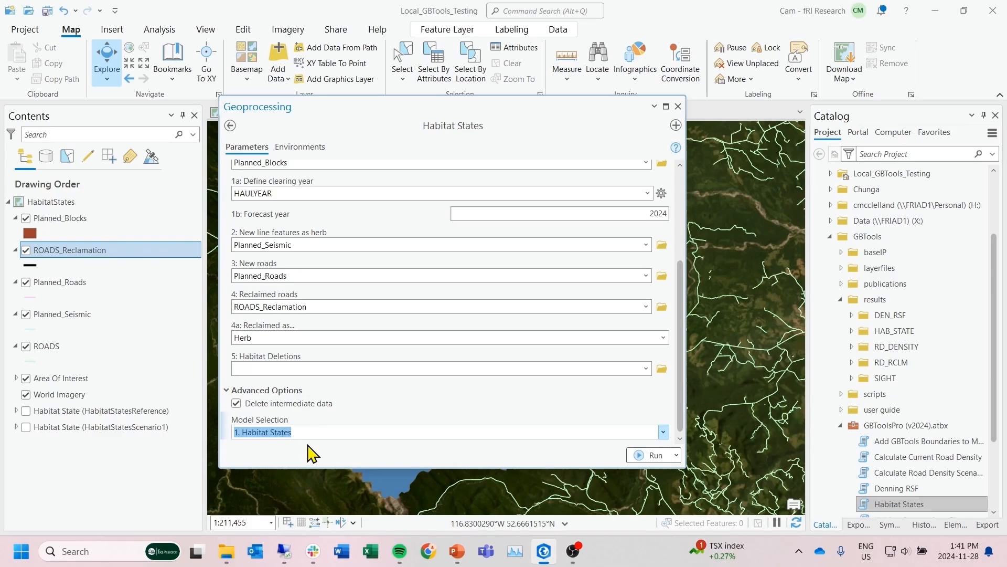
click(478, 389)
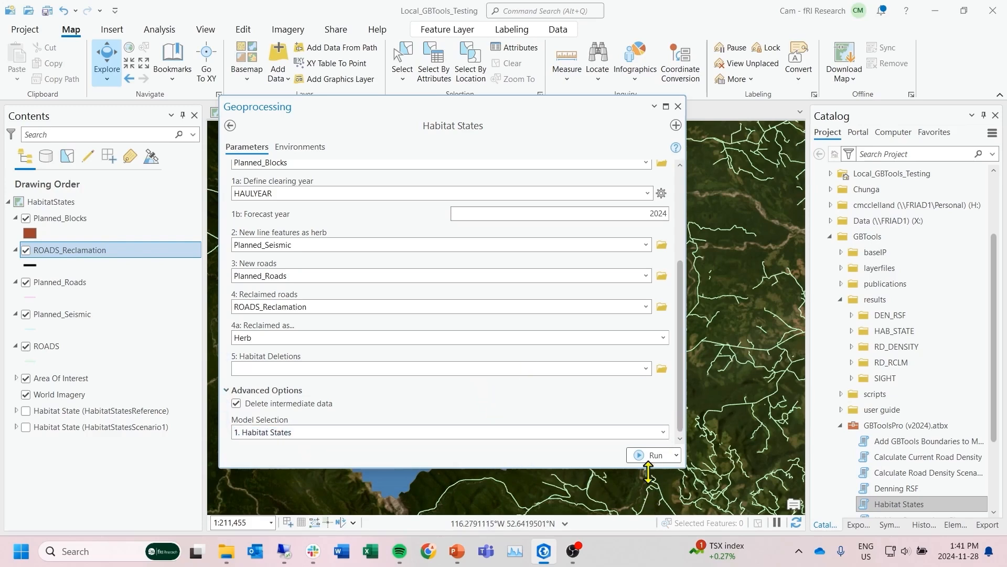
click(648, 457)
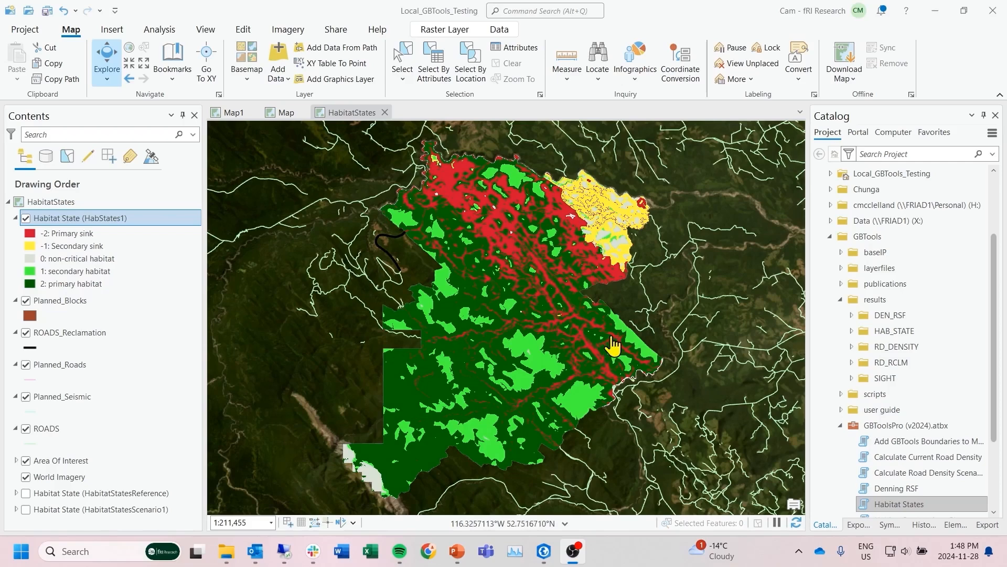
Move the ROADS layer to the top of the drawing order, above the Habitat State (HabStates1) layer.
click(44, 427)
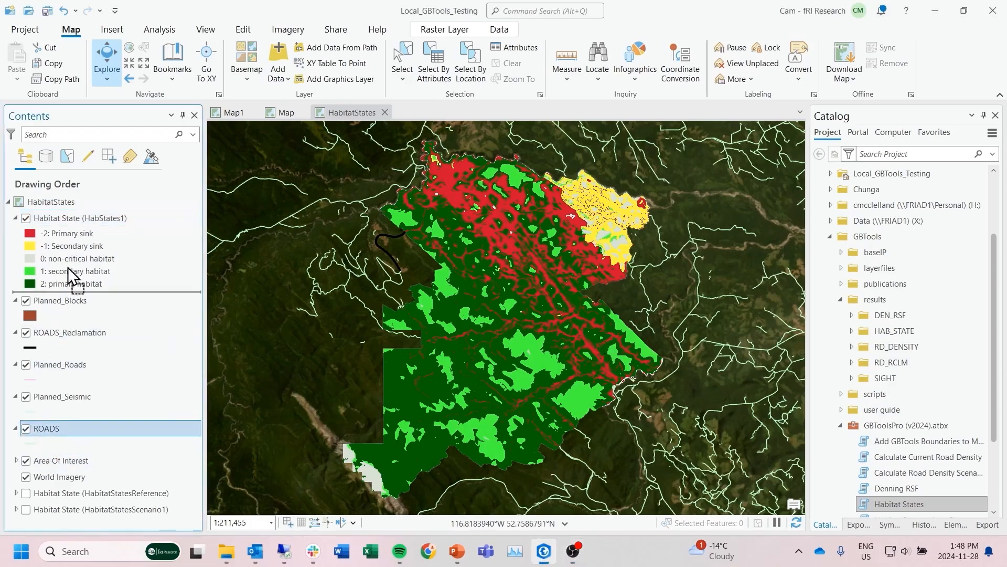
drag(63, 221, 64, 216)
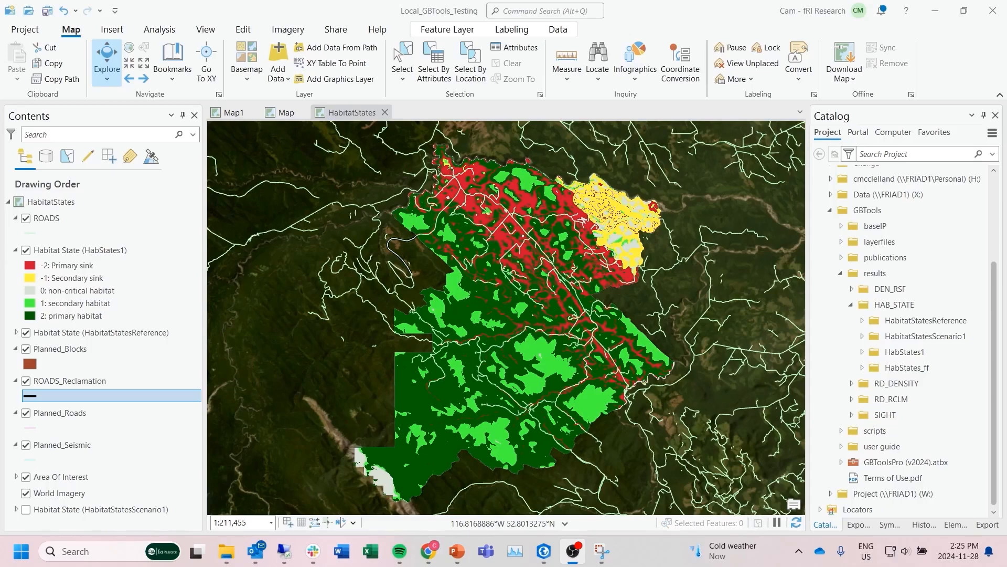
Expand the HAB_STATE results folder and its HabStates1 subfolder to view the tool's output files.
click(851, 305)
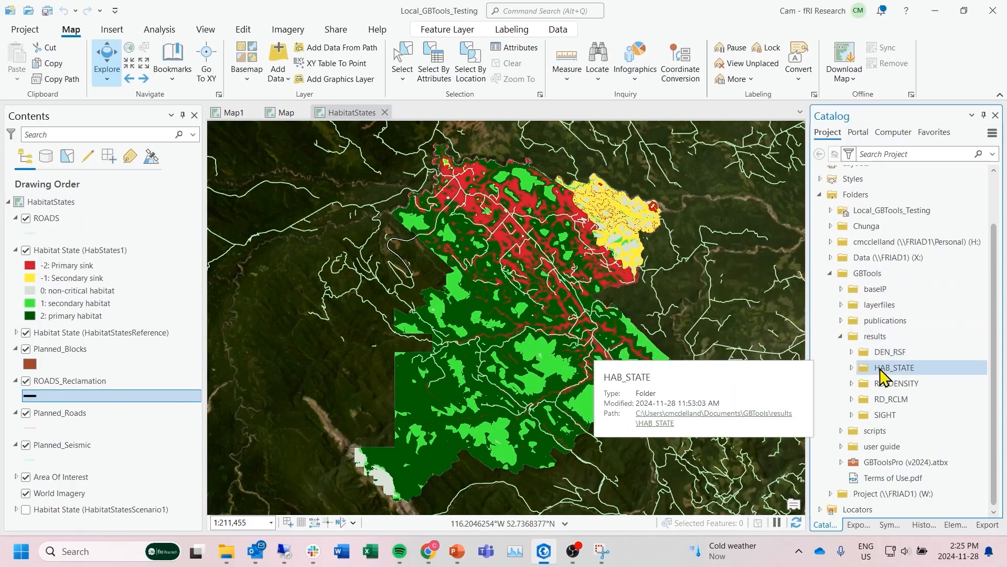
click(851, 368)
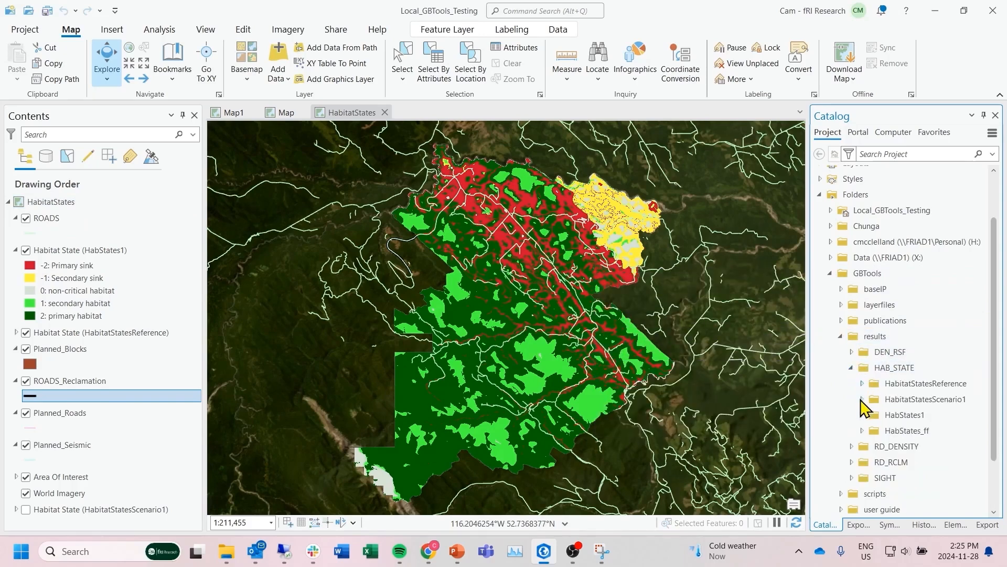
click(863, 414)
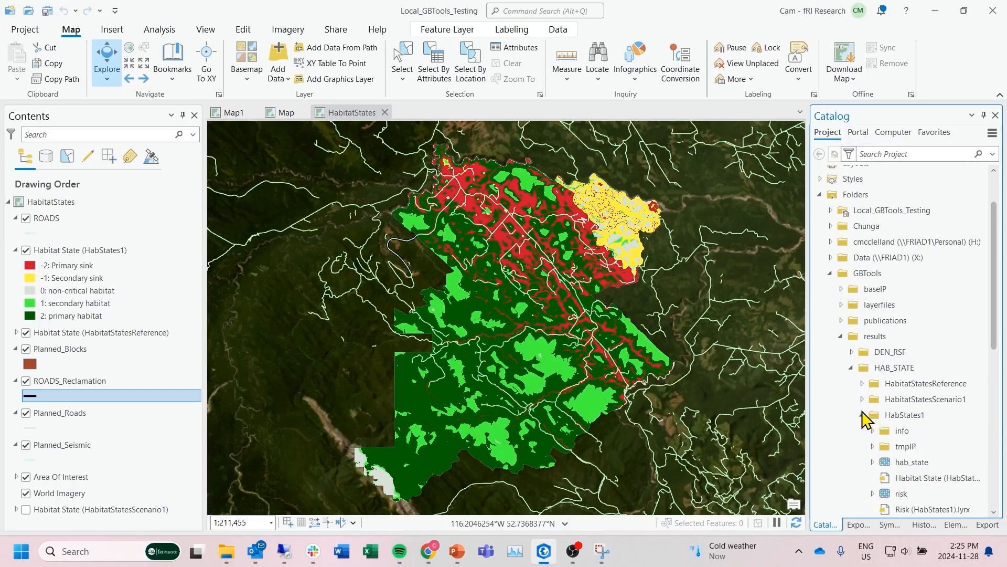
Examine the rasters, layer files, tables and log in the HabStates1 results folder, including hab_state and the Habitat State layer file.
scroll(853, 399, down, 3)
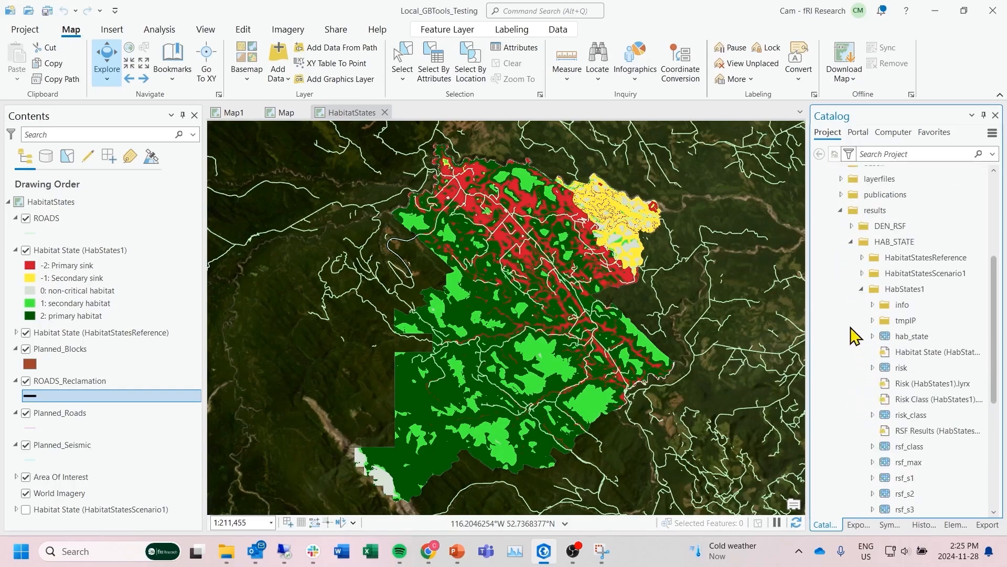
scroll(855, 336, down, 2)
click(901, 291)
click(913, 274)
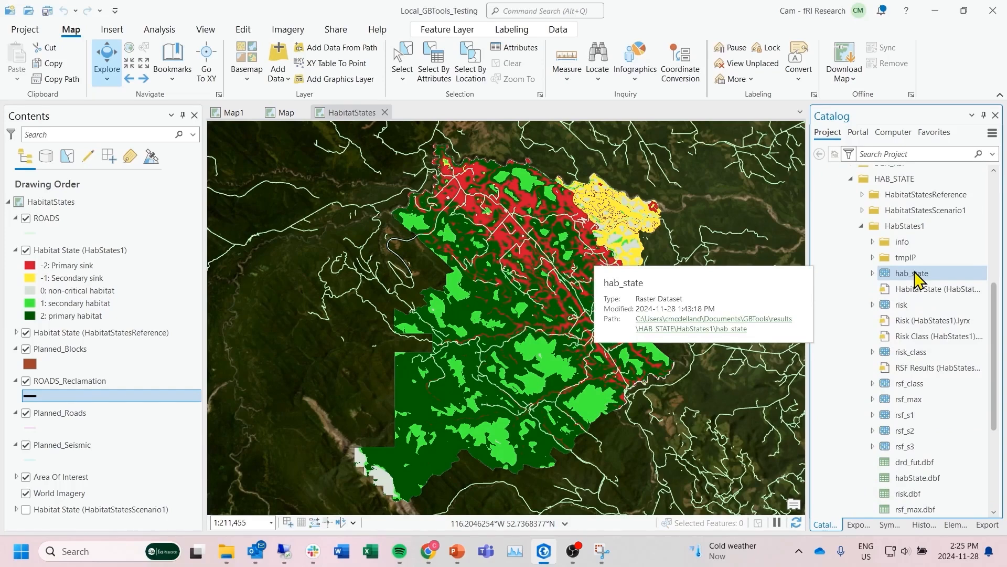
click(919, 292)
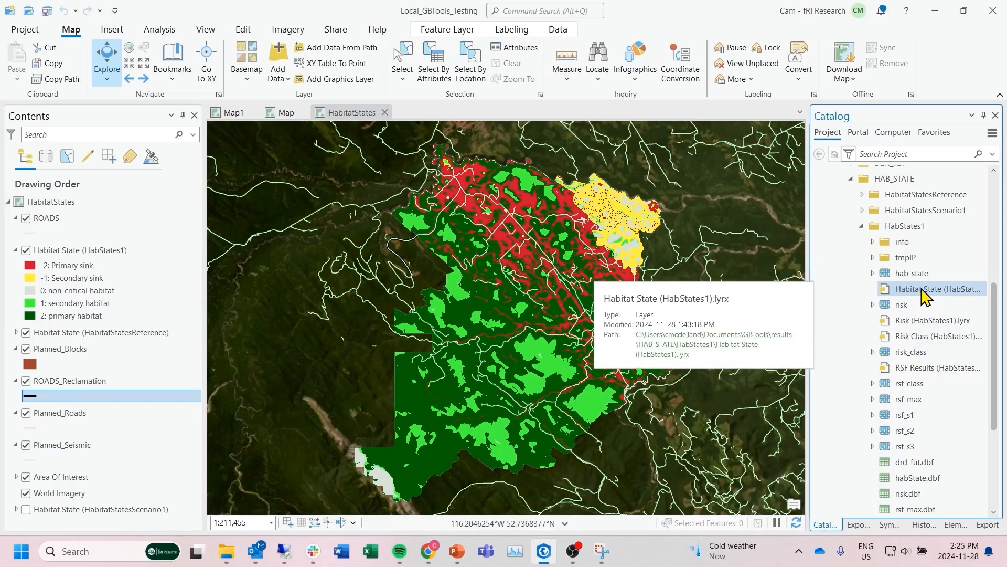
scroll(898, 461, down, 1)
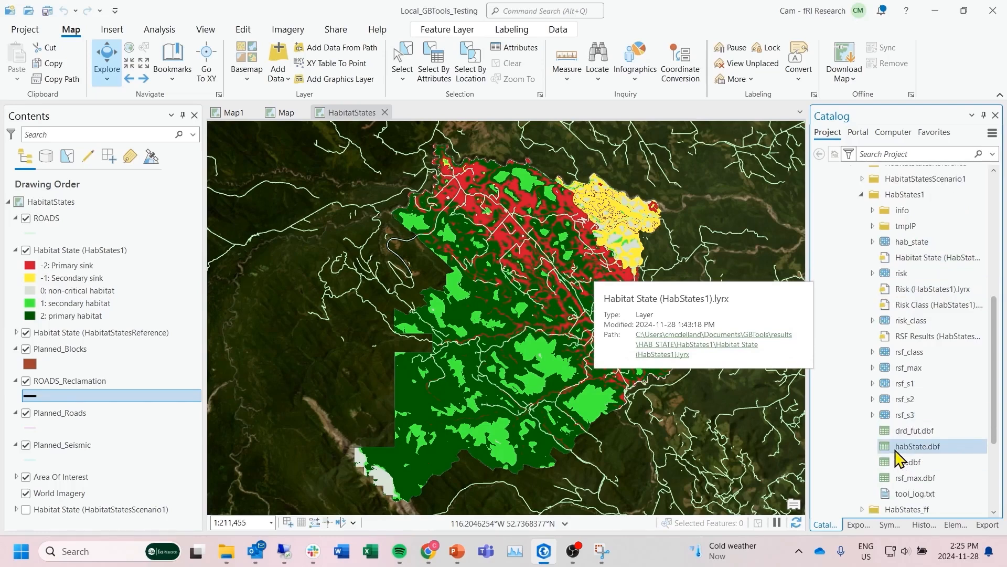
scroll(929, 417, down, 1)
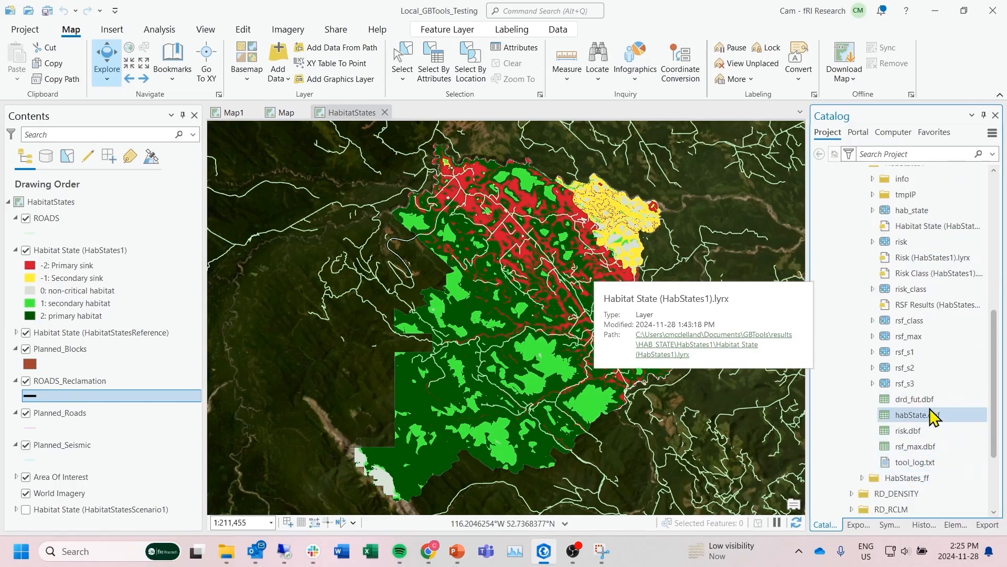
scroll(931, 417, up, 4)
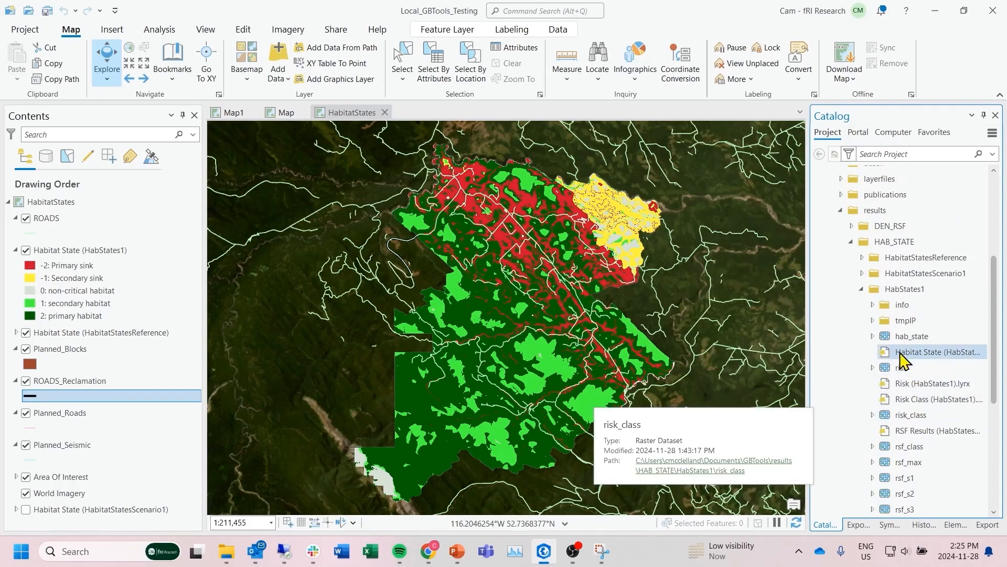
scroll(857, 342, down, 1)
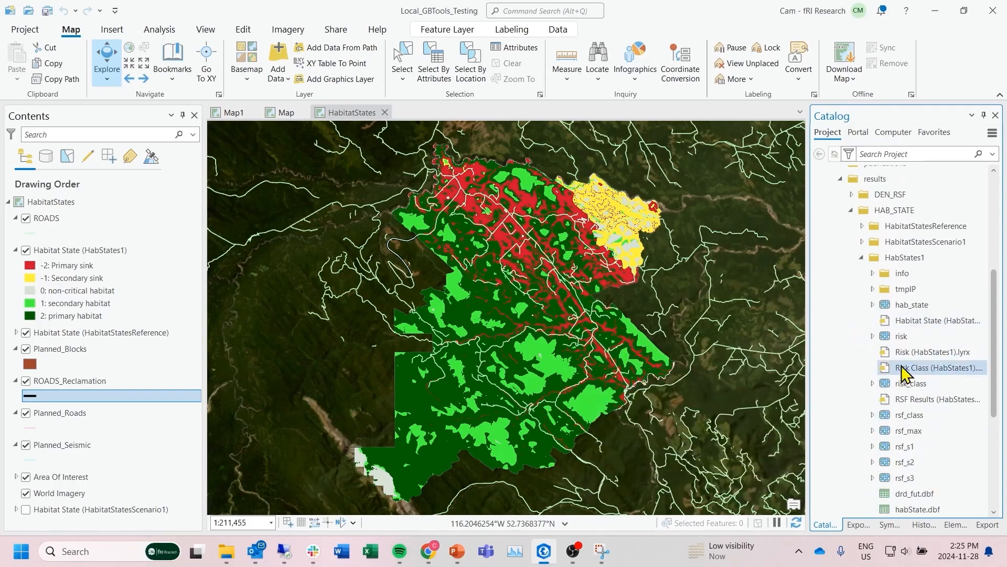
click(918, 319)
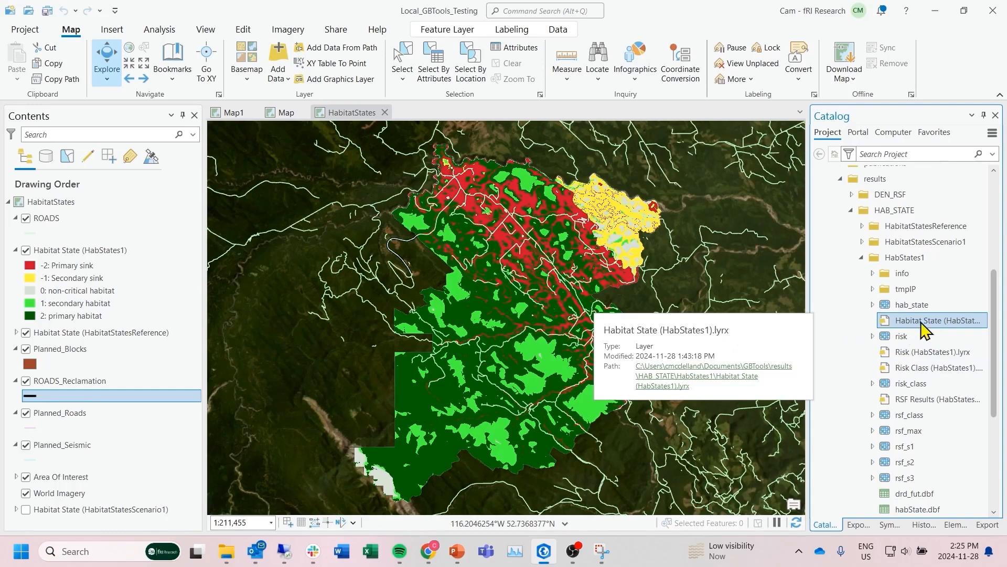
Add the HabStates1 Risk, Risk Class and RSF Results layer files to the map, stacked between ROADS and Habitat State (HabStates1).
click(932, 353)
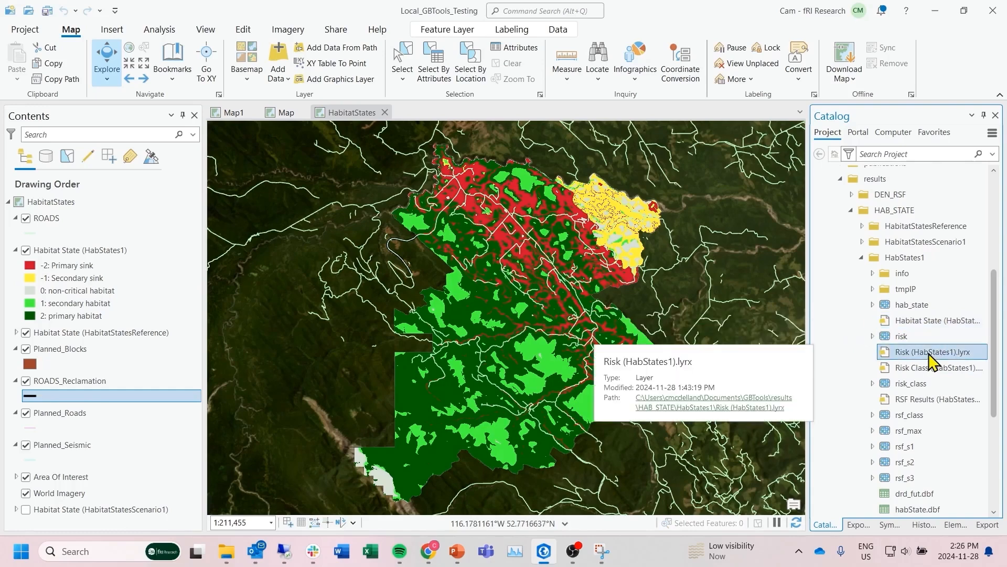
drag(932, 354, 86, 267)
drag(84, 236, 83, 238)
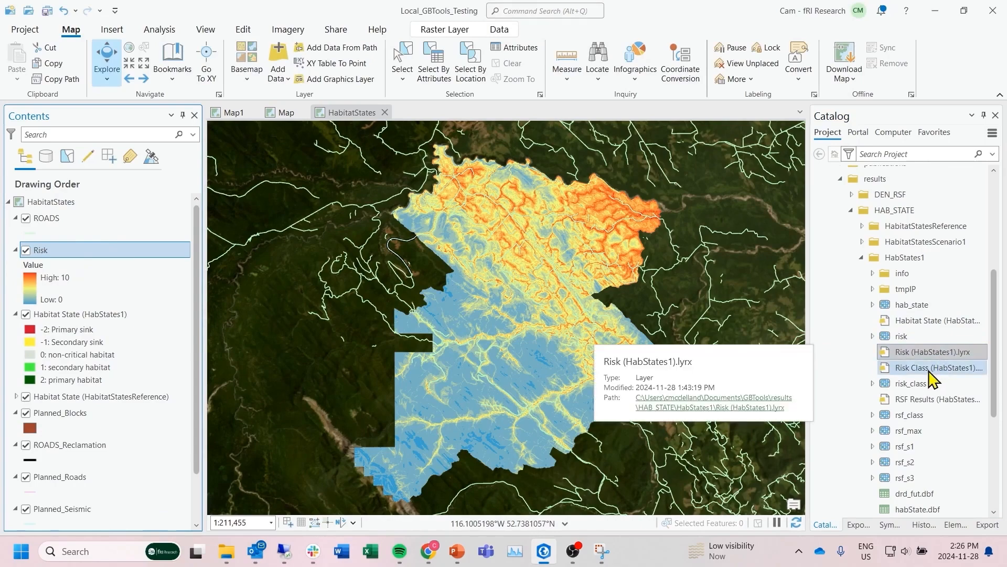
drag(938, 368, 112, 307)
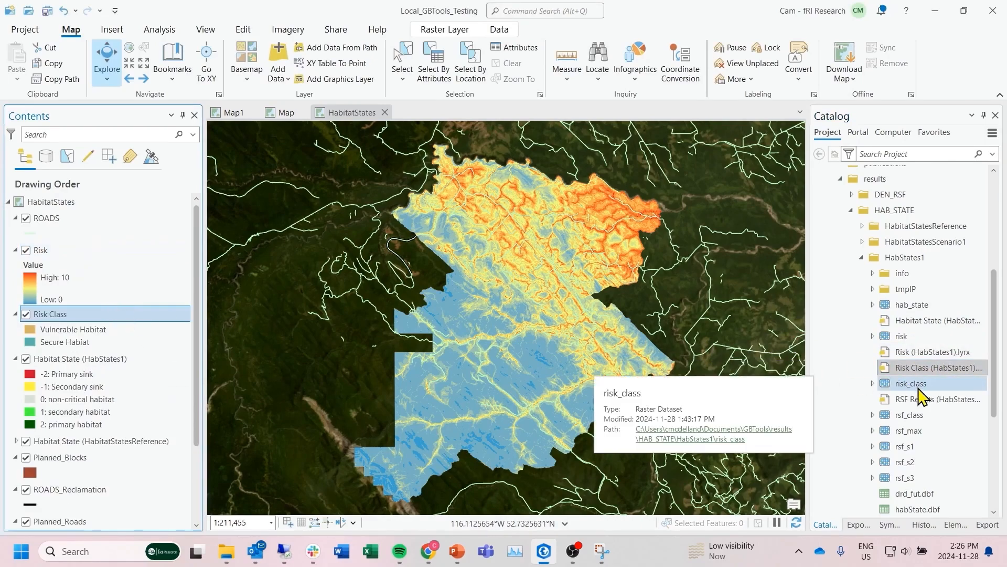
drag(923, 401, 30, 326)
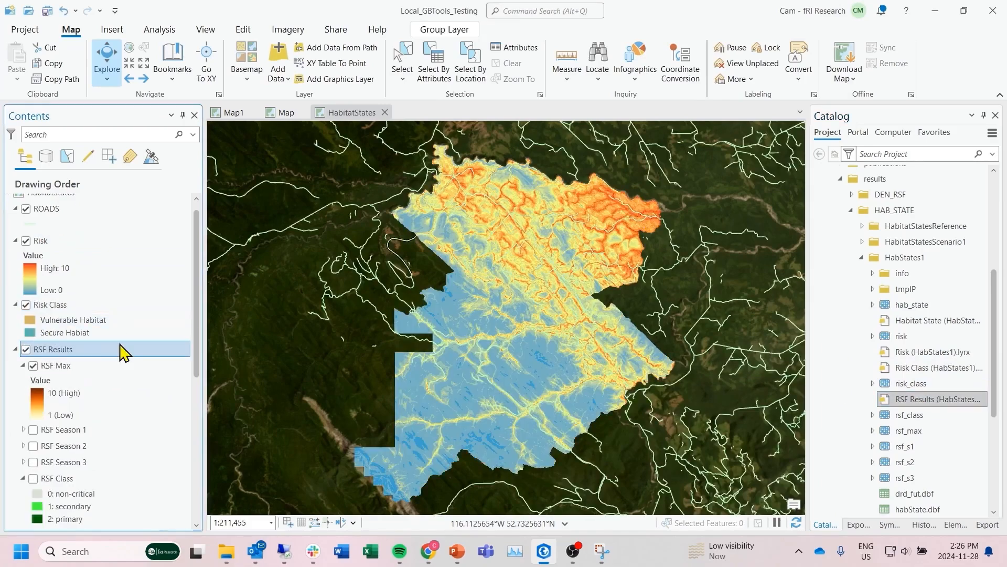
scroll(86, 414, up, 1)
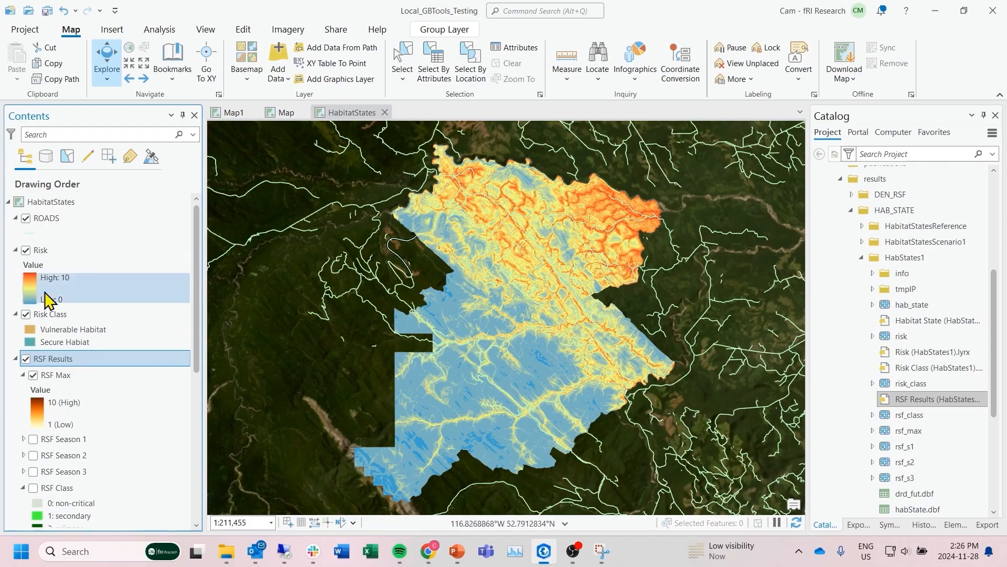
Turn off the Risk layer, then hide RSF Max and RSF Seasons 1, 2 and 3 within the RSF Results group.
click(25, 250)
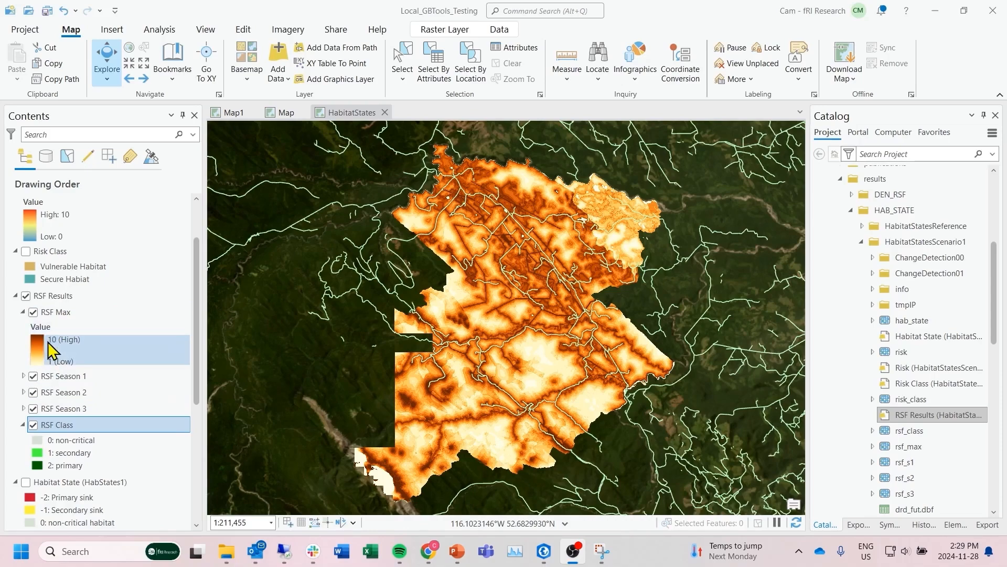
click(33, 312)
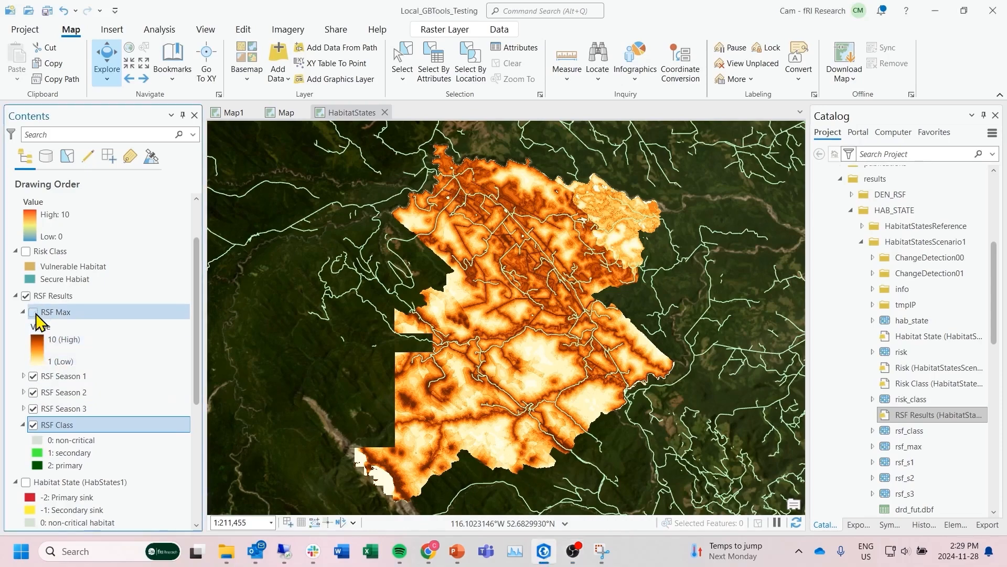
click(33, 376)
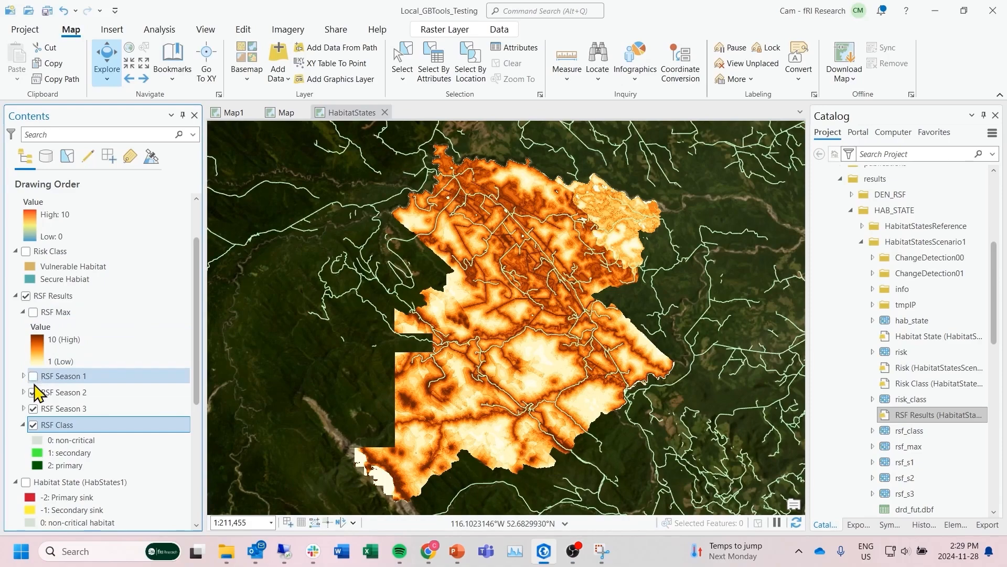
click(33, 393)
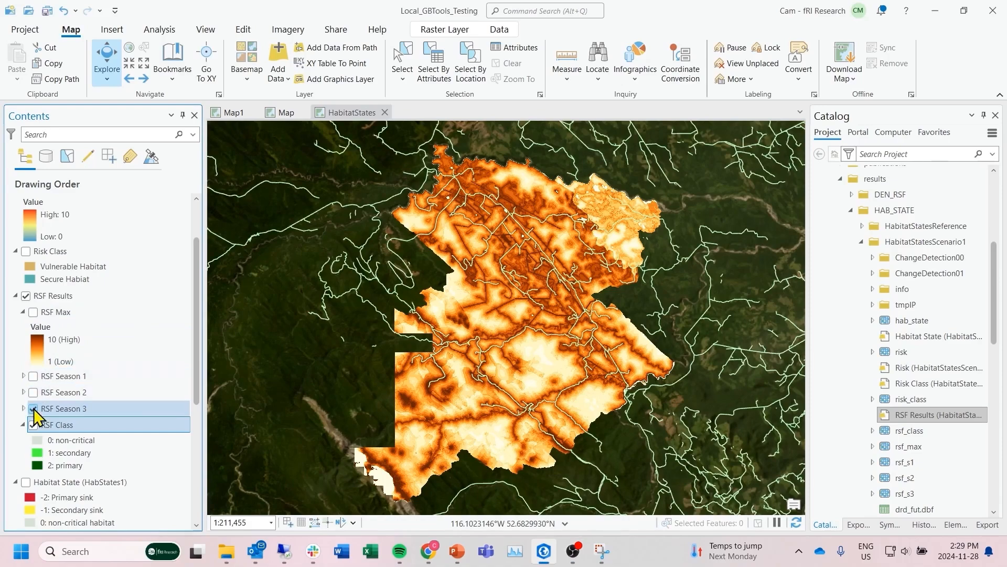
click(33, 408)
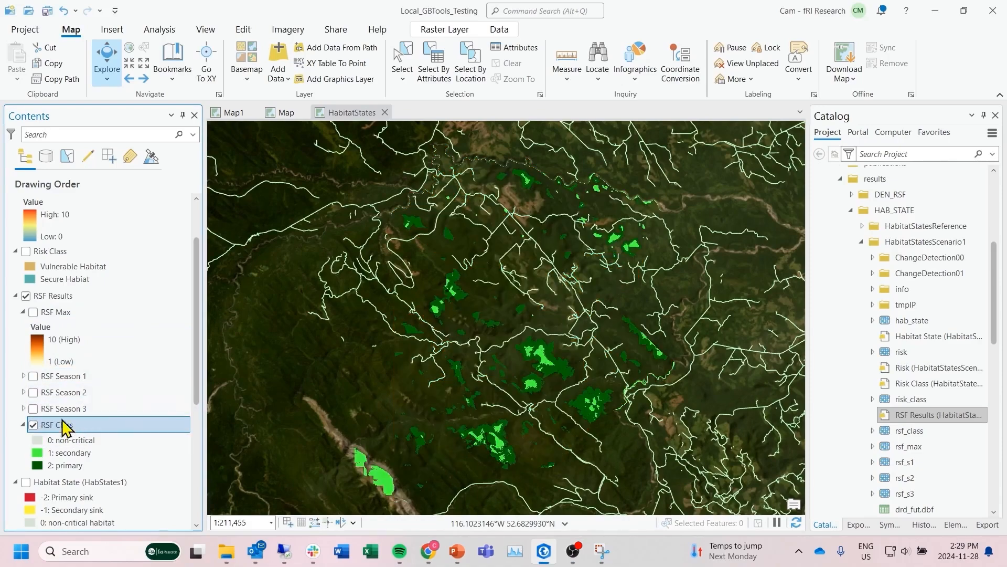
Move RSF Class to the top of the RSF Results group and turn RSF Max on beneath it.
drag(64, 426, 70, 309)
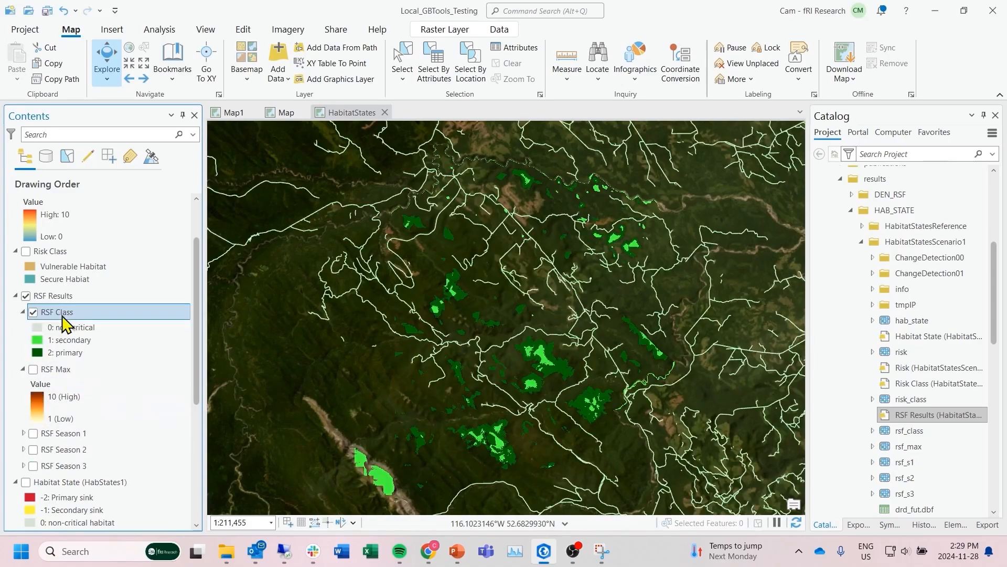
click(33, 370)
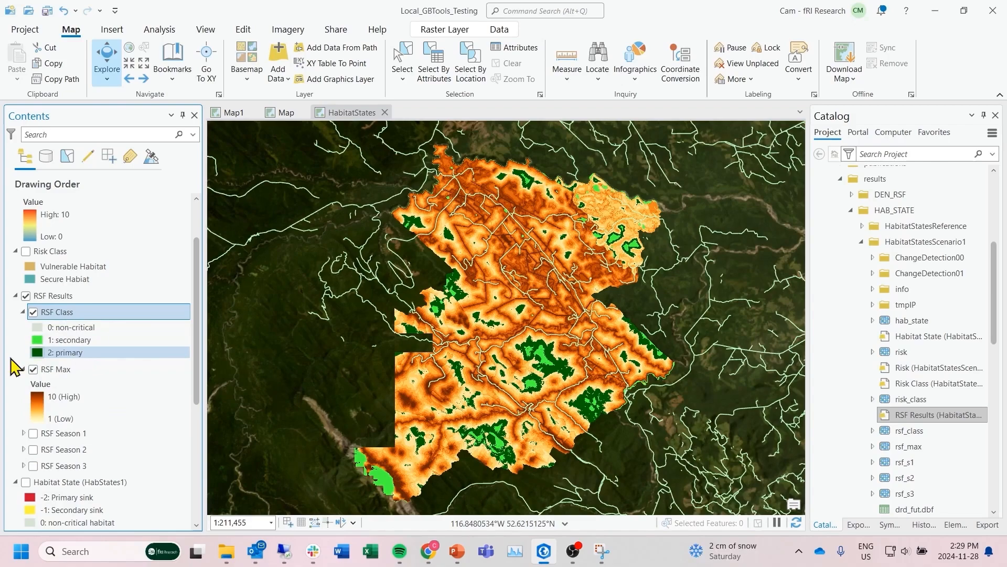
Switch to the presentation to view the Habitat States – Area Plots slide.
key(alt+Tab)
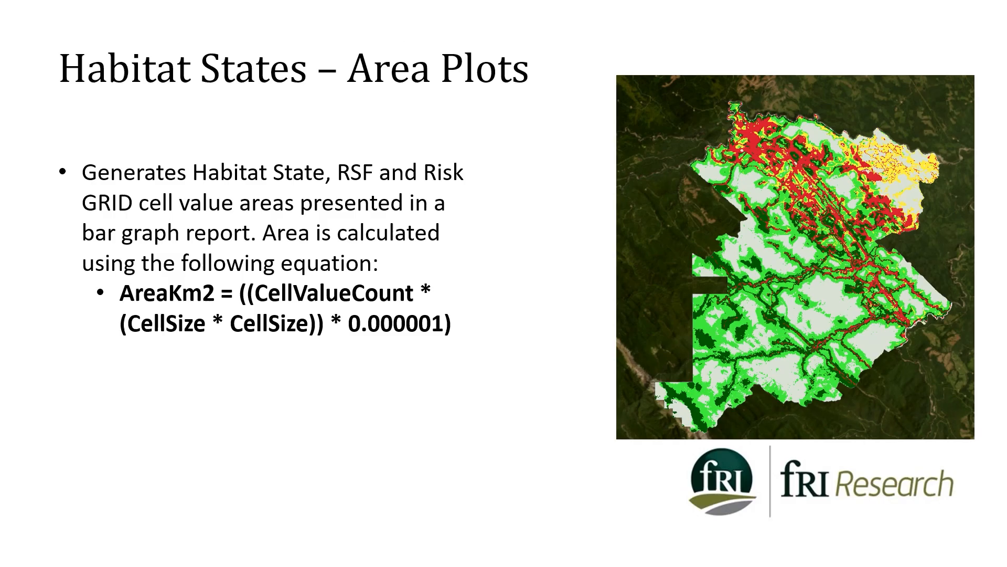
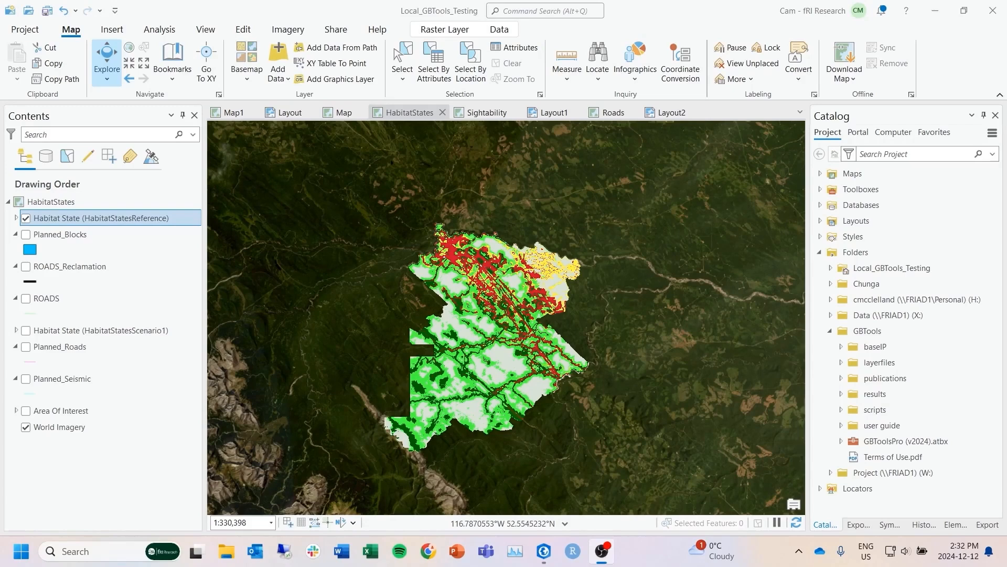
Open the Habitat States - Area Plots tool from the GBToolsPro (v2024).atbx toolbox and reposition its floating window over the map.
click(841, 441)
scroll(840, 456, down, 3)
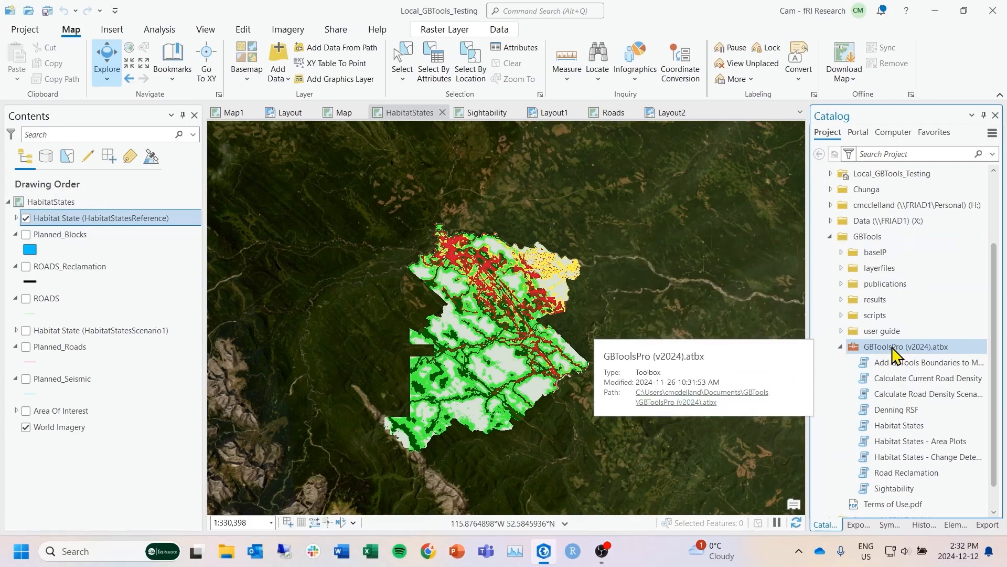
double_click(902, 441)
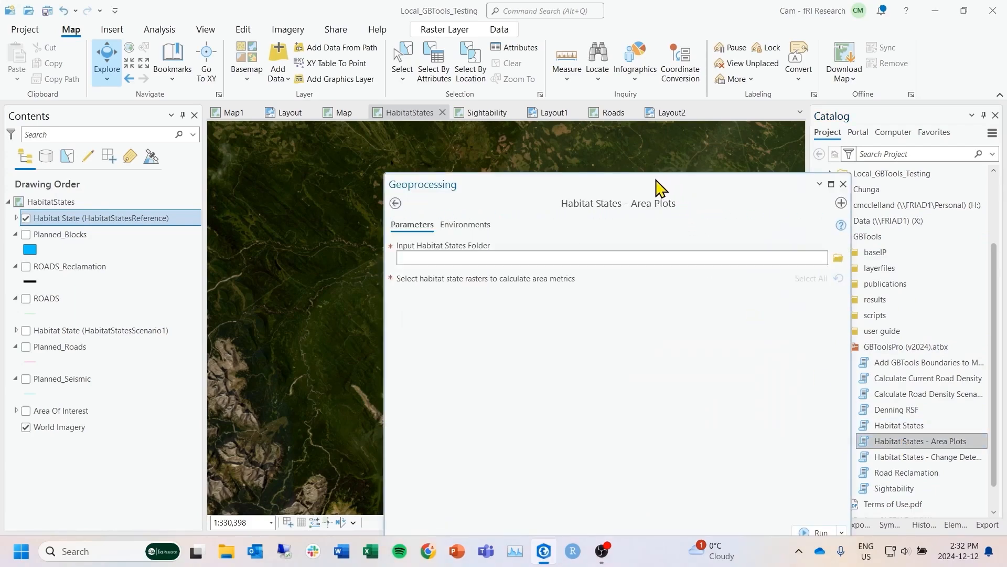
drag(653, 181, 533, 142)
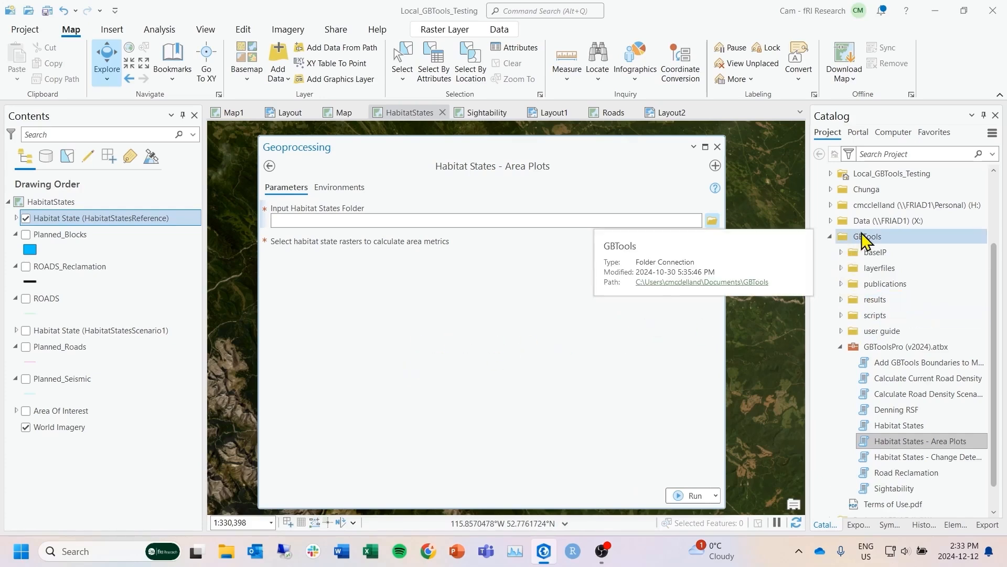
Set the Input Habitat States Folder to HabitatStatesReference from the GBTools results HAB_STATE folder.
click(841, 299)
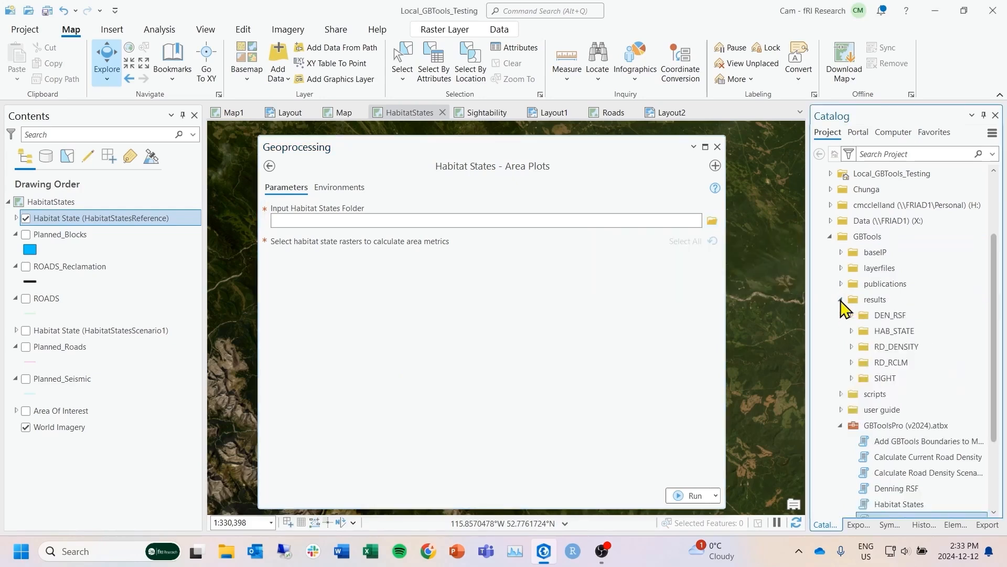
click(852, 331)
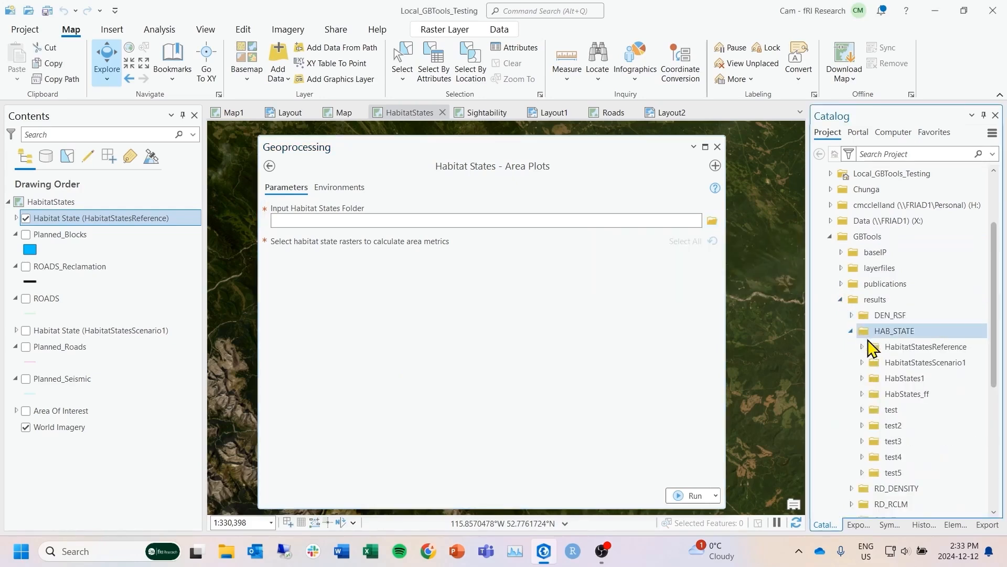
click(862, 347)
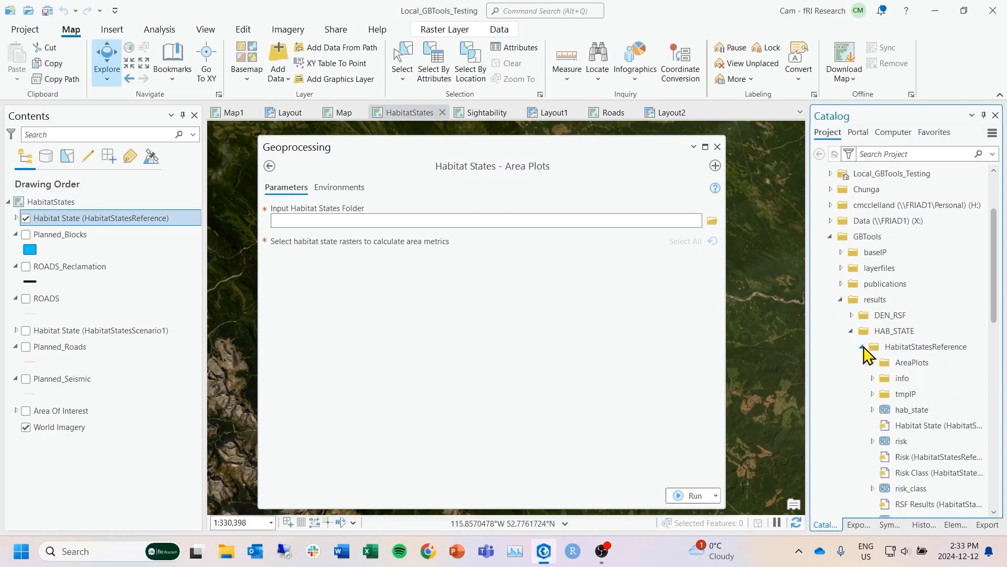
click(919, 350)
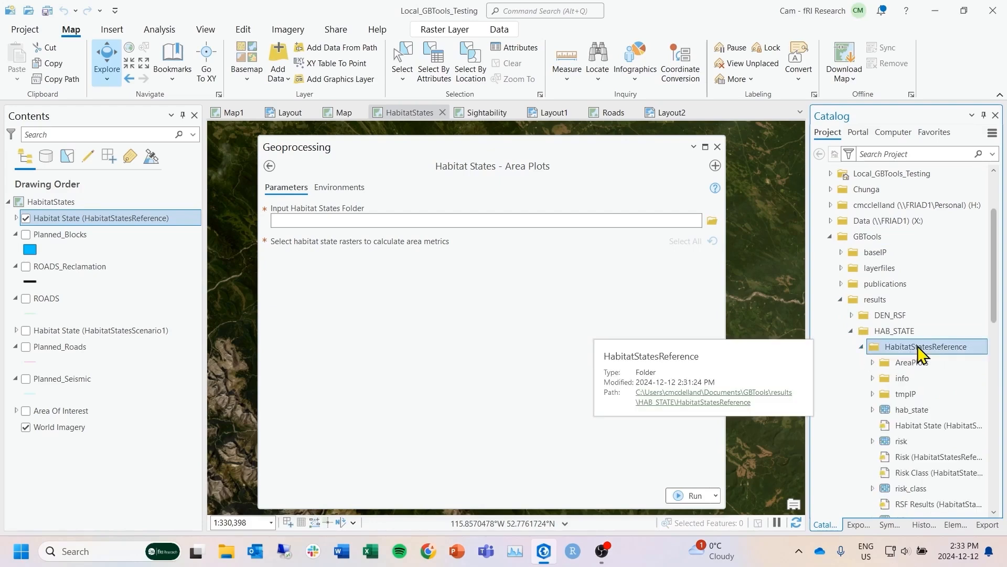
drag(919, 354, 575, 221)
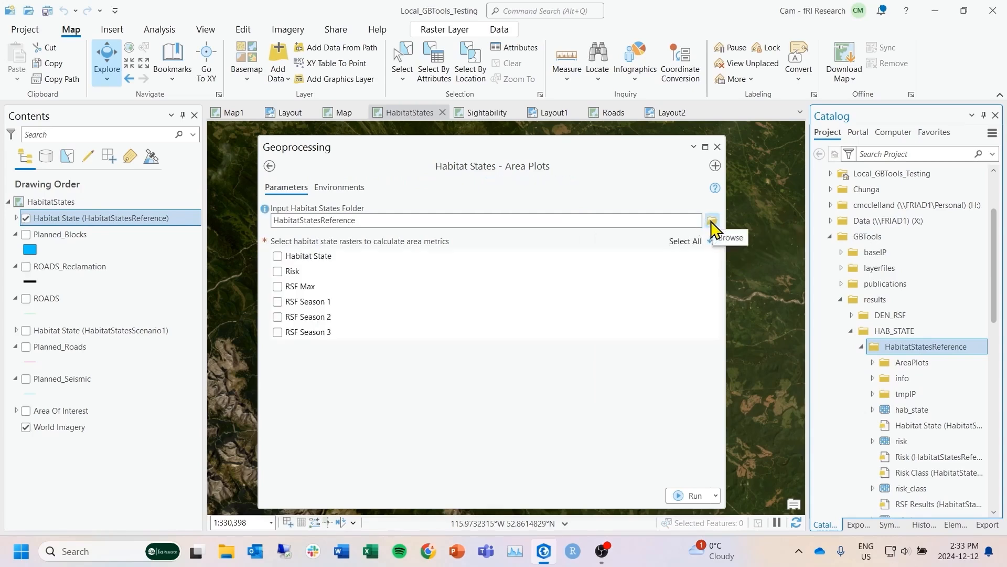
click(862, 347)
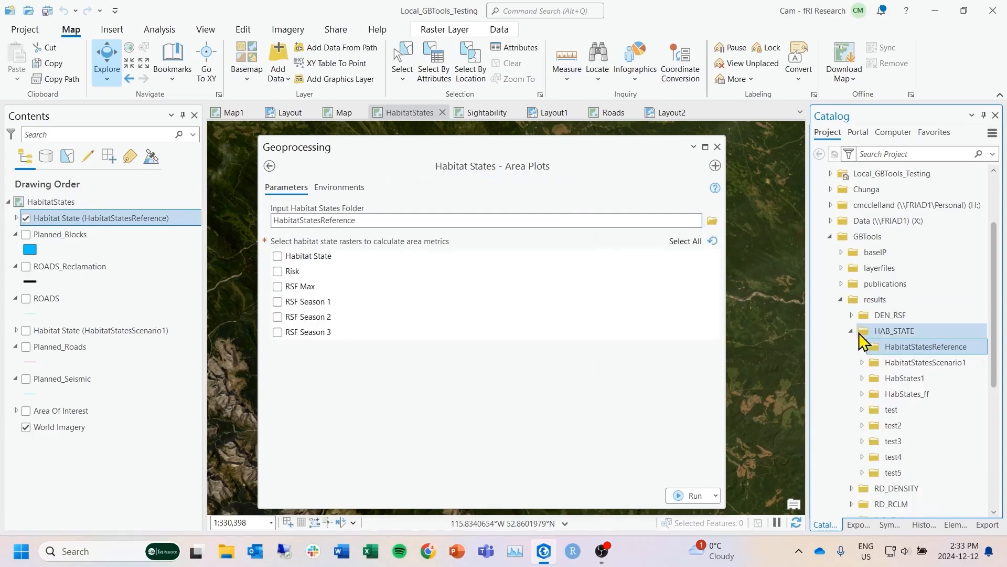
click(712, 222)
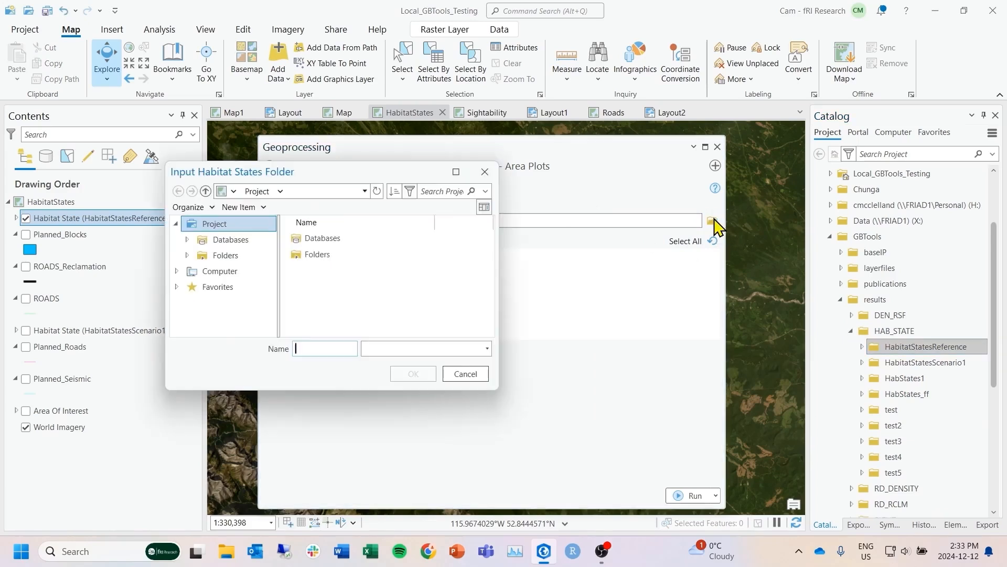
click(486, 174)
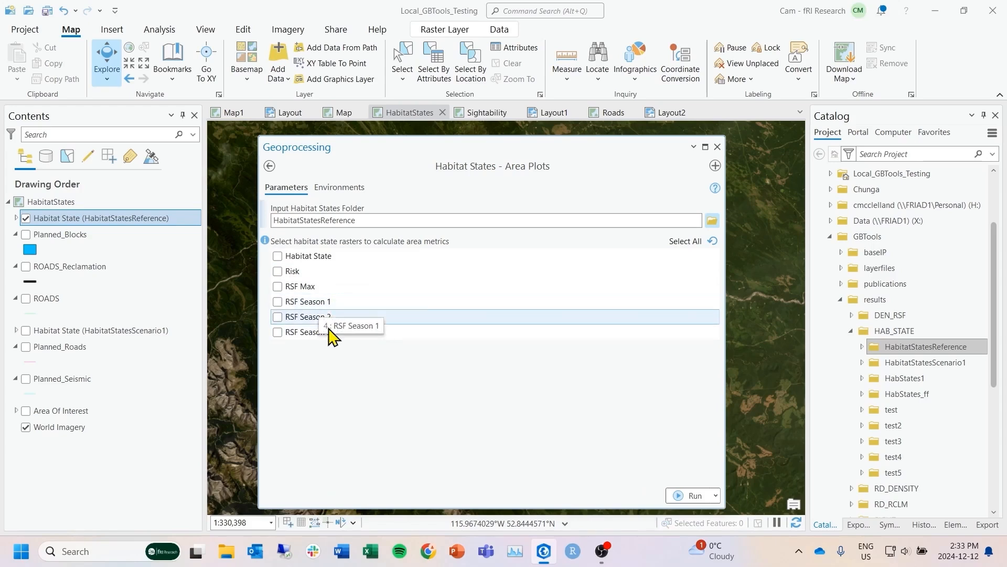
Include the Habitat State, Risk and RSF Max rasters in the area metrics calculation.
click(278, 256)
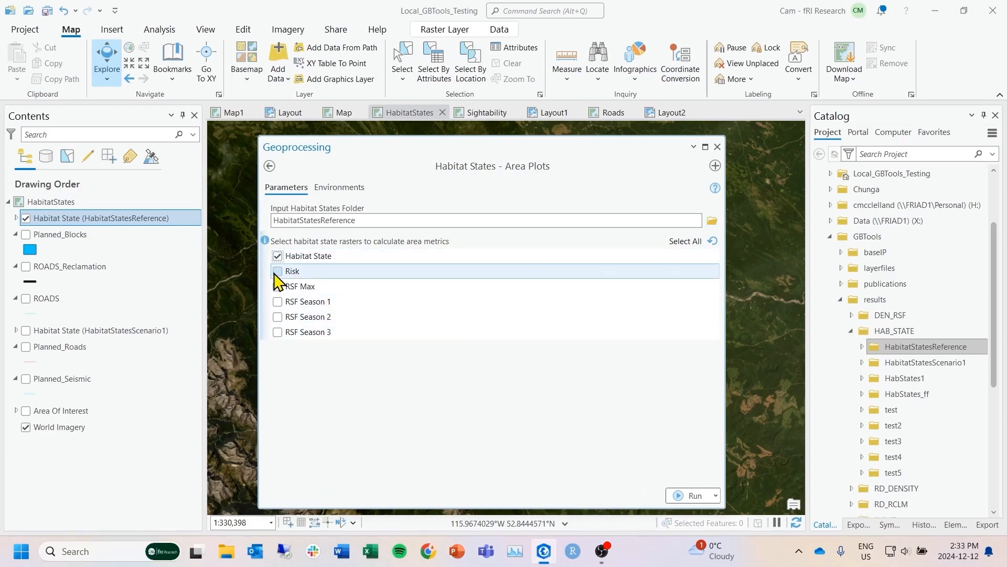
click(278, 271)
click(278, 286)
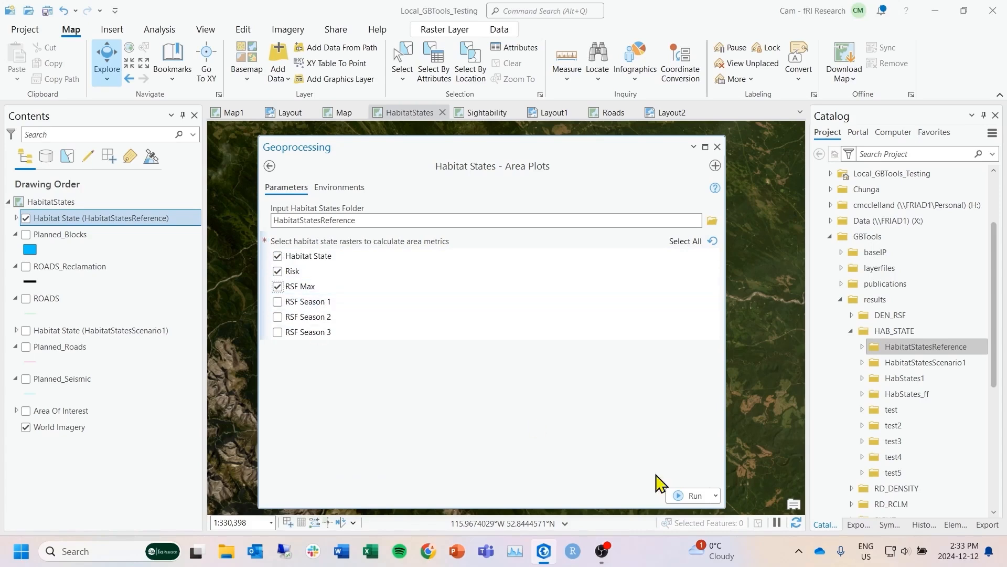
Run the Habitat States - Area Plots tool, decline making ACDSee the default photo viewer, and minimize the RSF Max plot.
click(690, 496)
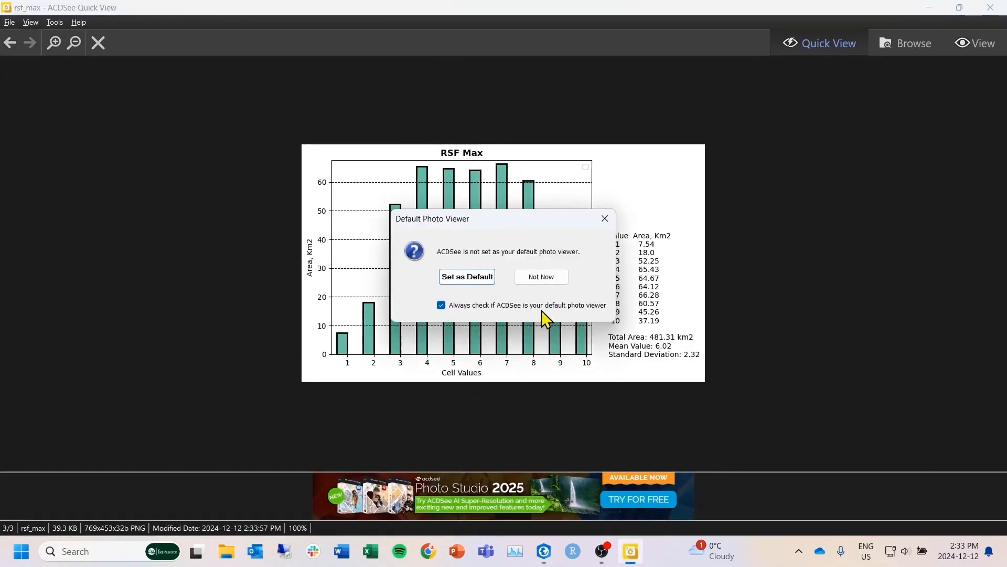
click(541, 275)
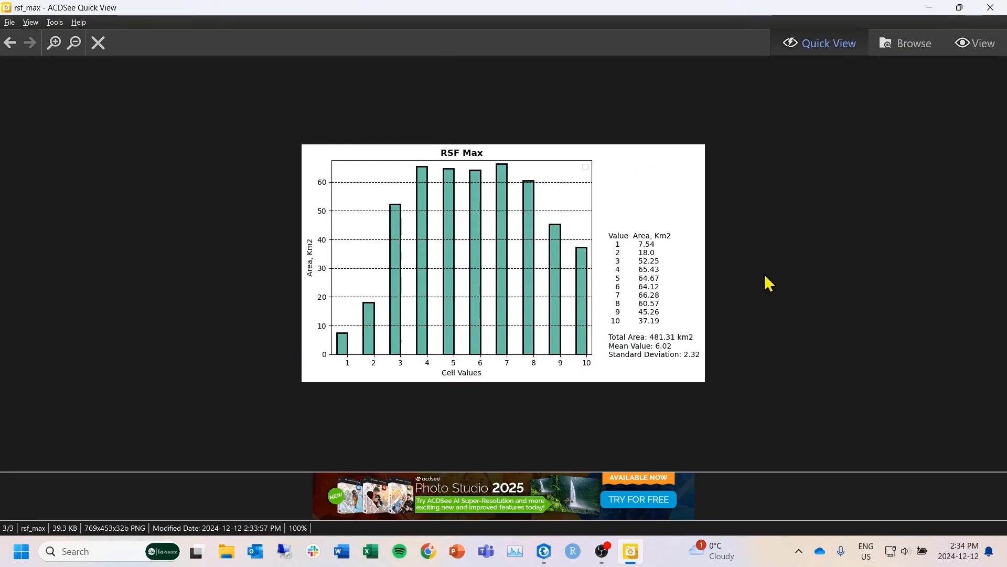
click(930, 7)
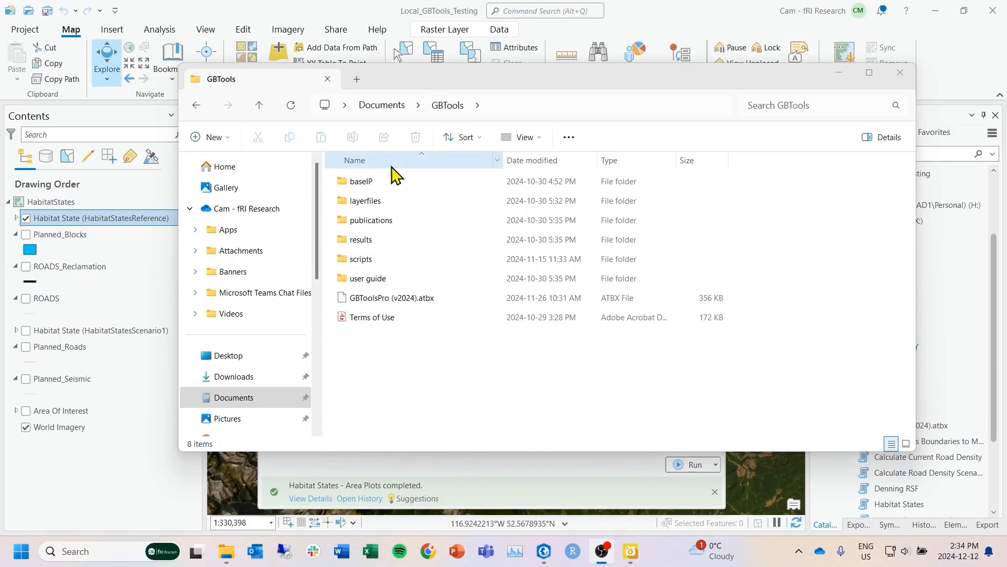
Locate the output plots in the AreaPlots folder under GBTools results, HAB_STATE, HabitatStatesReference, and minimize File Explorer.
double_click(365, 239)
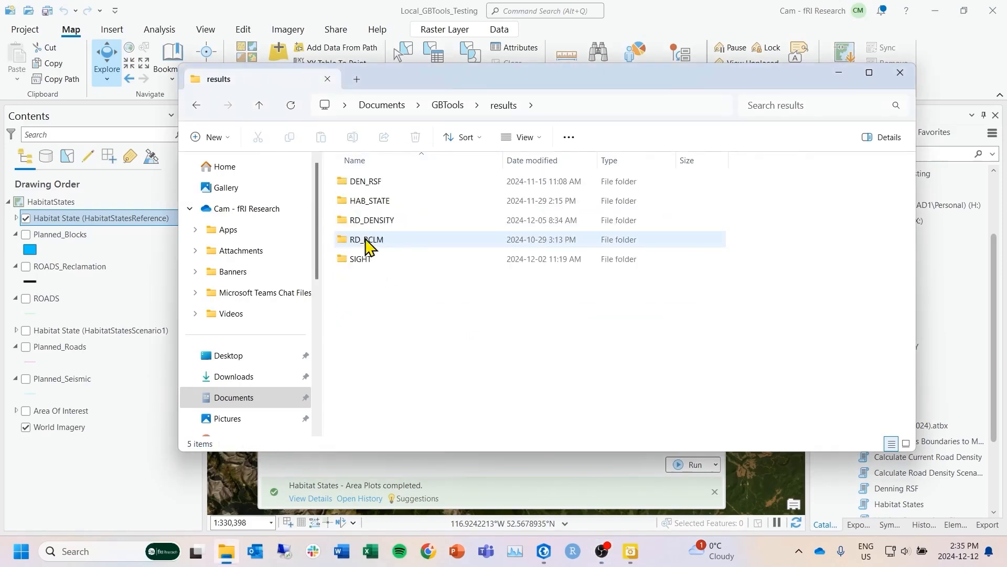
double_click(382, 202)
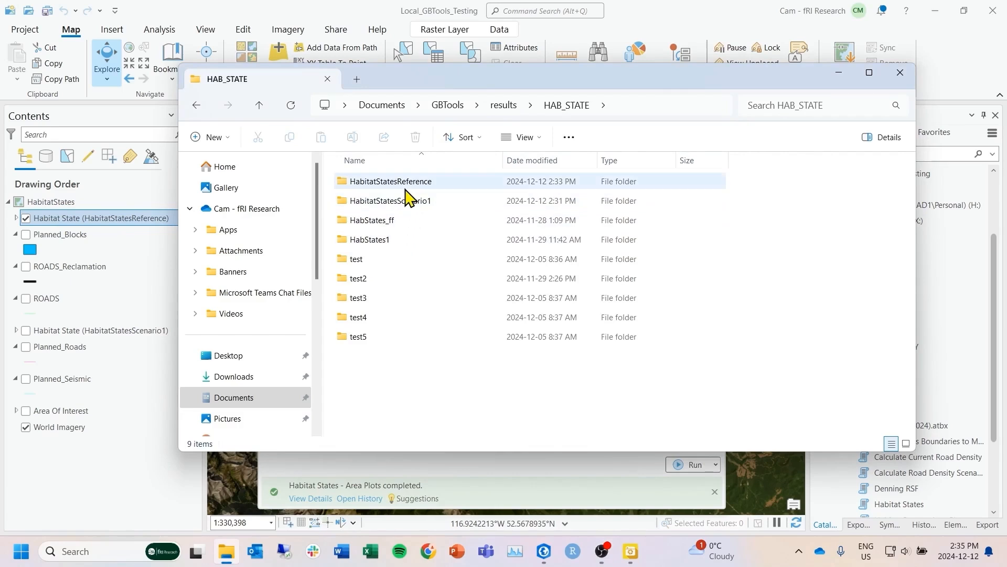
mouse_move(411, 192)
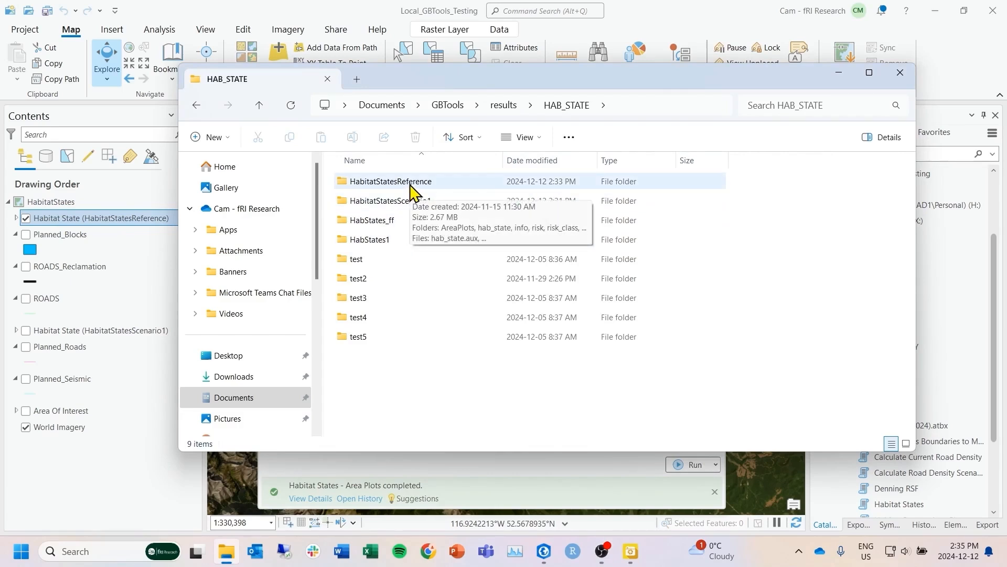
double_click(413, 184)
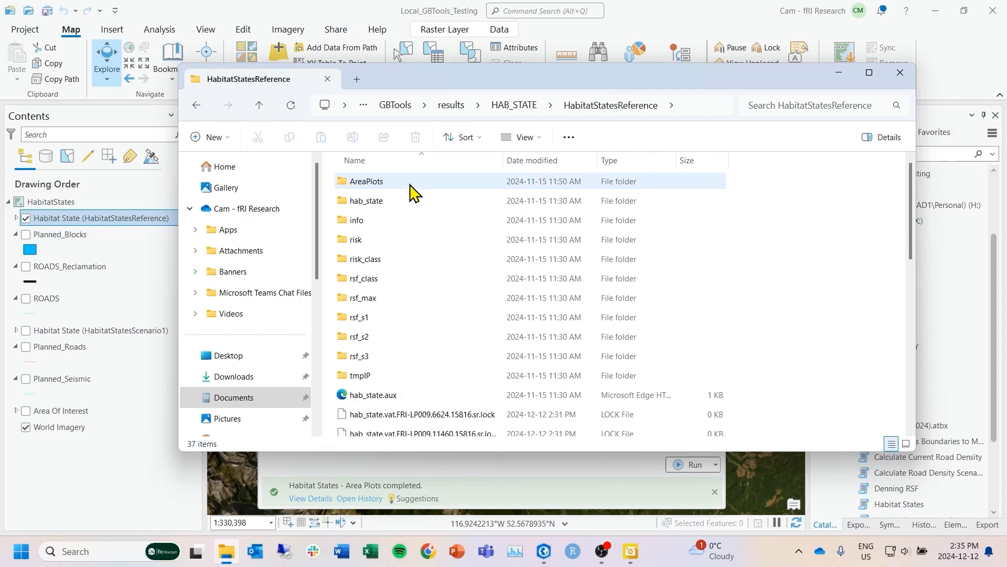
double_click(410, 184)
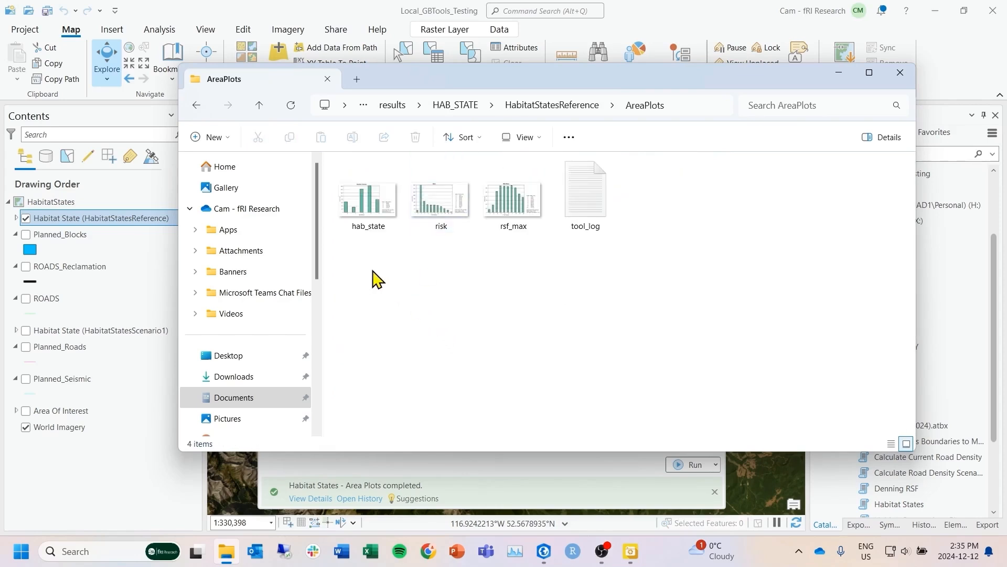
click(839, 75)
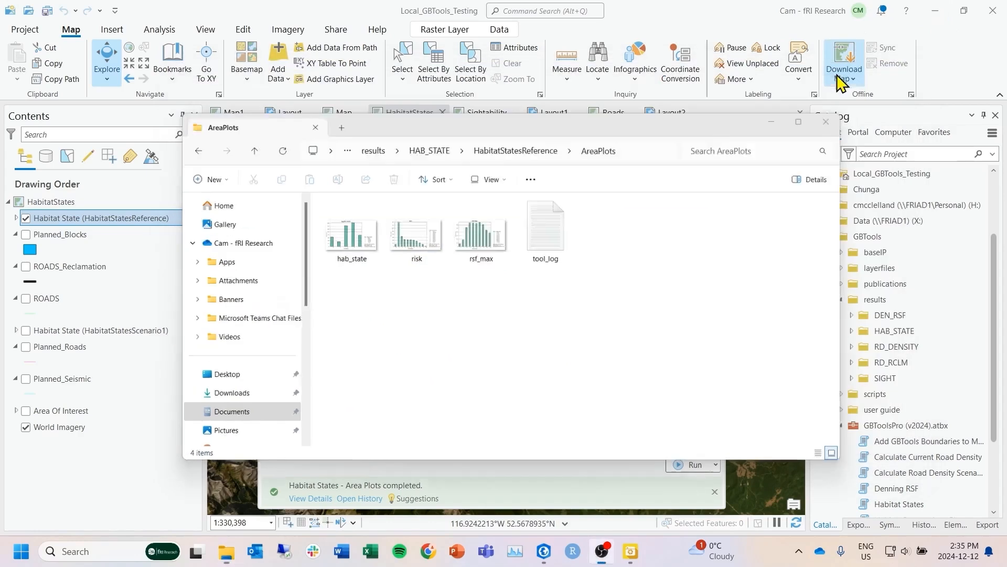
Switch to ACDSee Quick View and examine the Habitat States, Risk and RSF Max area plots.
click(636, 557)
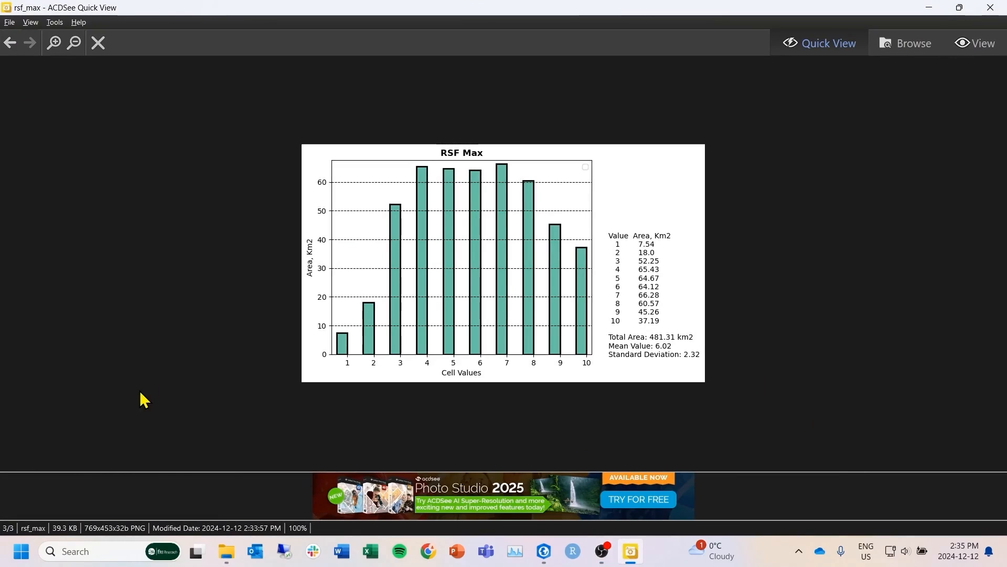
key(Left)
key(Left)
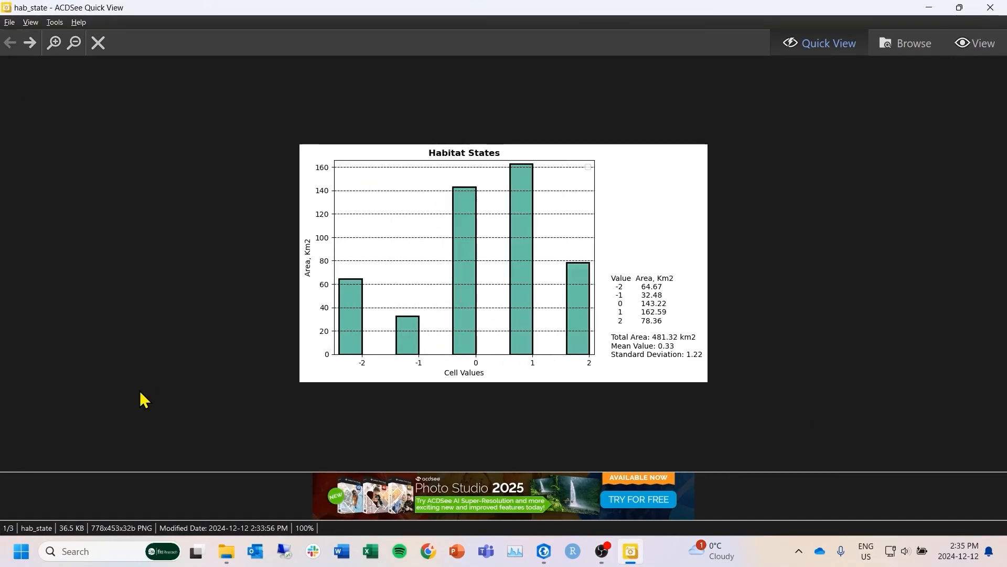
key(Right)
key(Right)
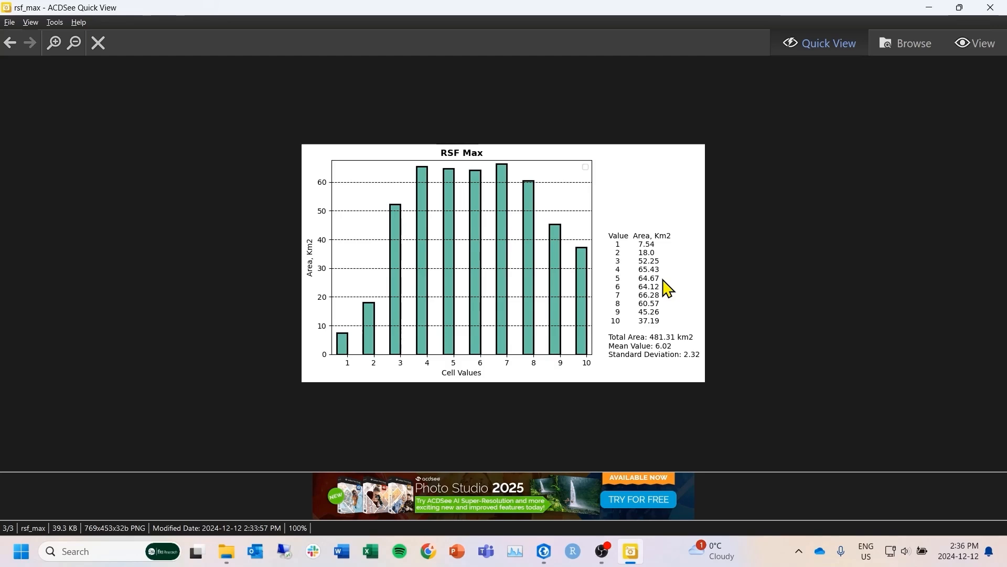
key(Left)
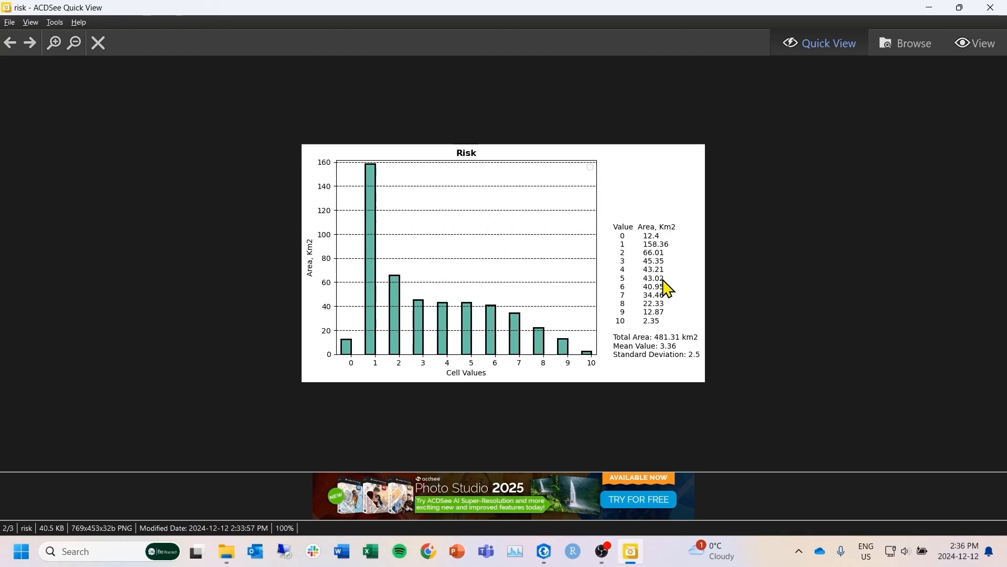
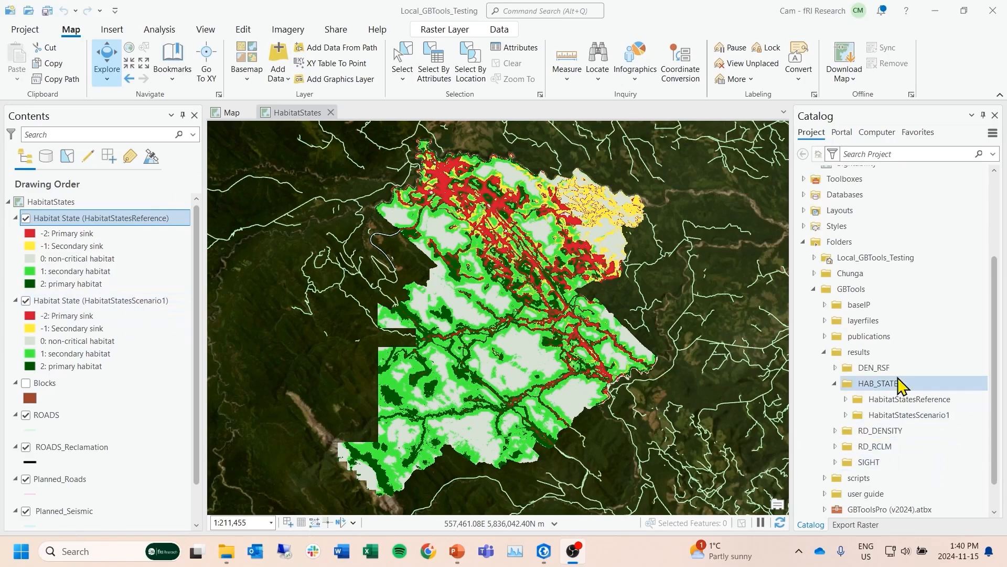
Open the Habitat States - Change Detection tool from the GBToolsPro (v2024).atbx toolbox.
click(824, 353)
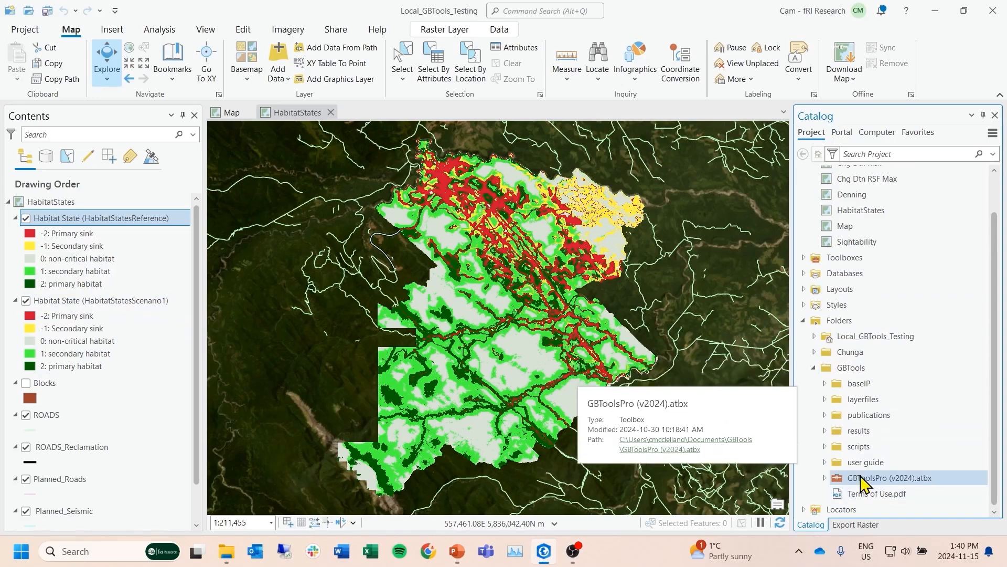
click(825, 477)
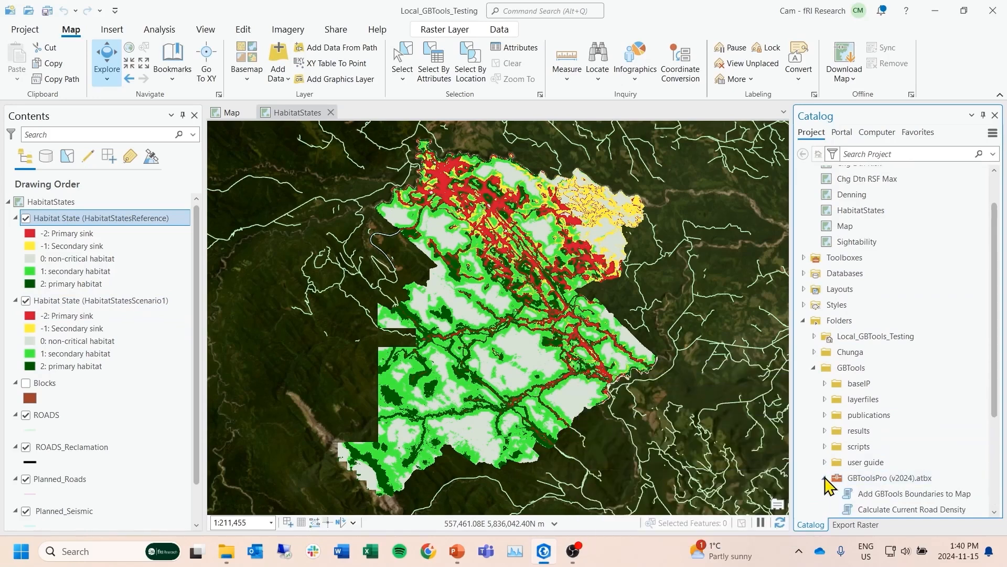
scroll(853, 472, down, 3)
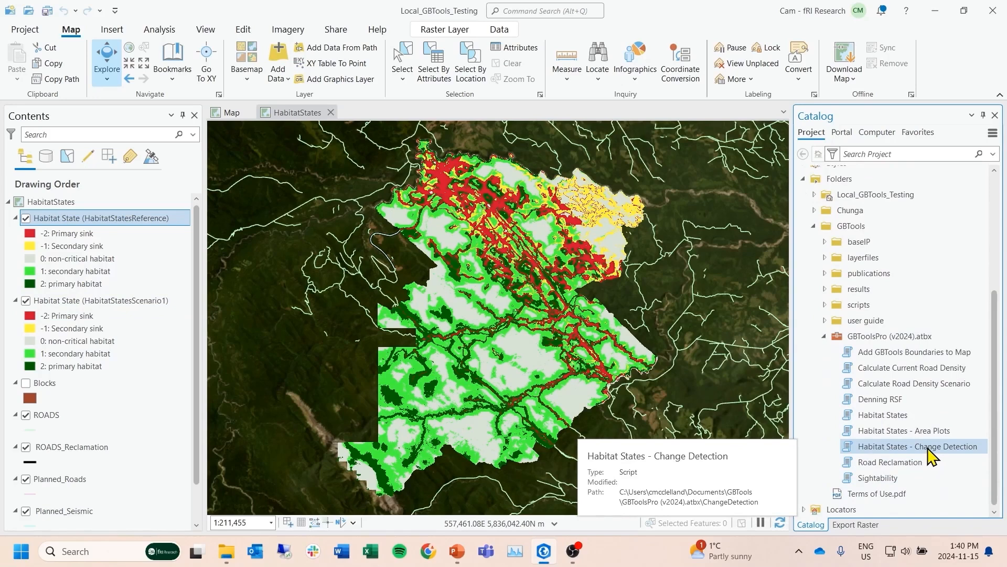
double_click(929, 449)
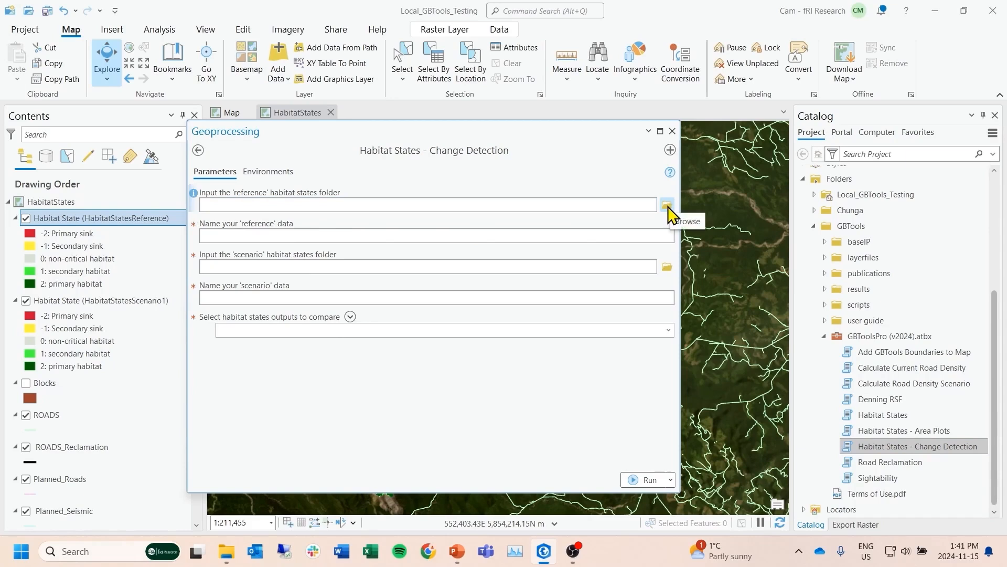
Set the reference habitat states folder to HabitatStatesReference from the HAB_STATE results and name its data "reference".
click(825, 289)
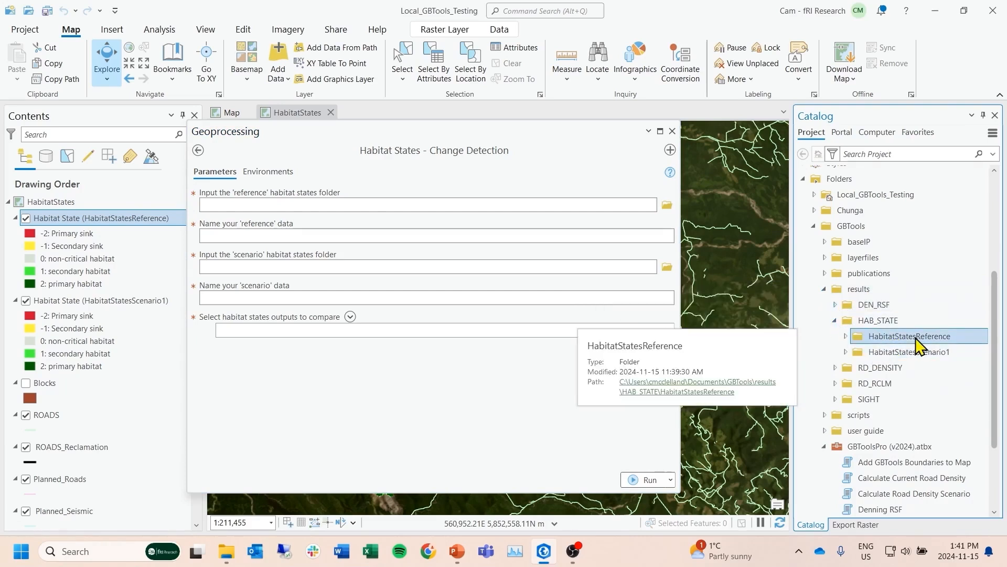
drag(917, 345, 543, 202)
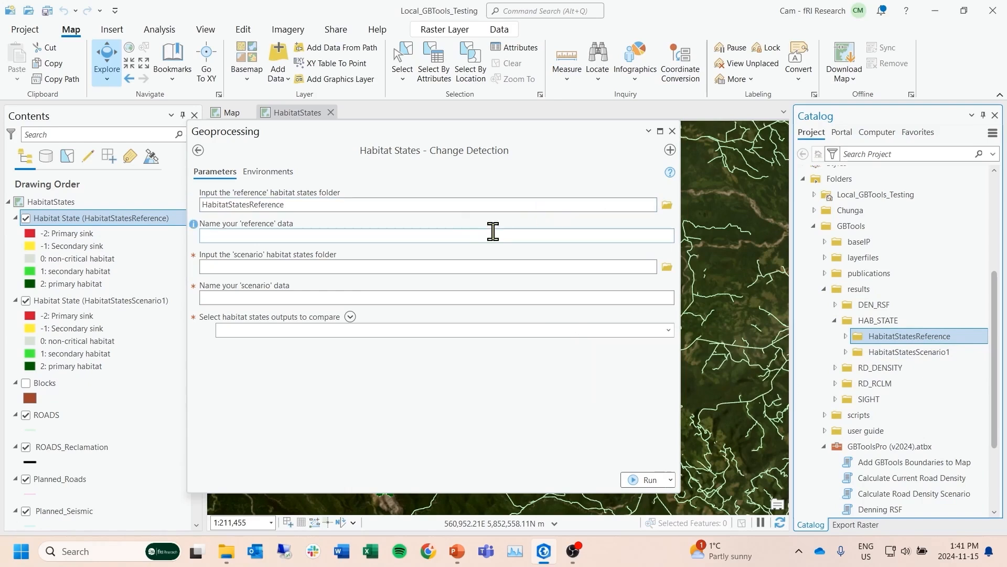
click(464, 236)
text(reference)
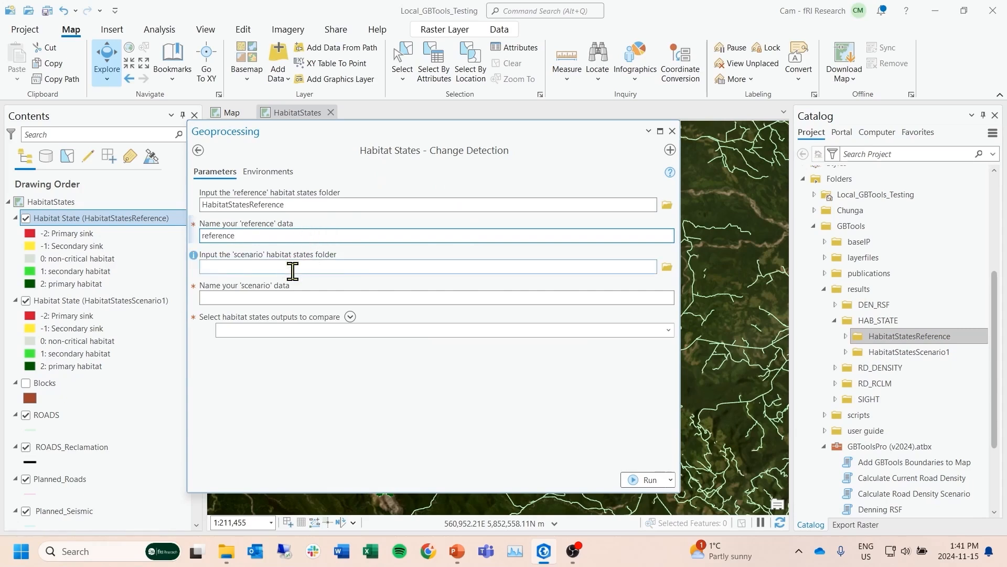
Set the scenario habitat states folder to HabitatStatesScenario1 and name its data "scenario".
click(906, 355)
drag(907, 354, 360, 268)
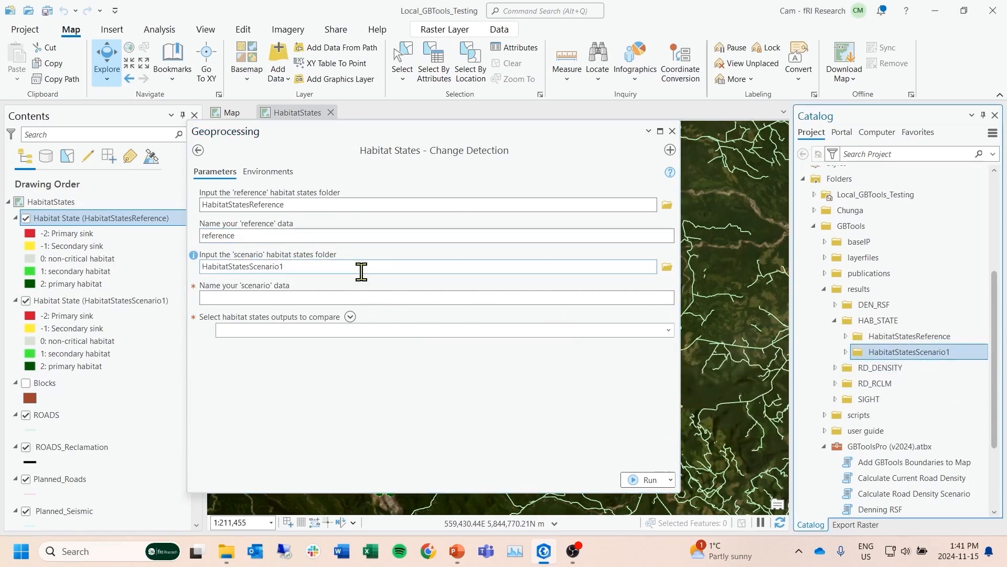
click(300, 297)
text(scenario)
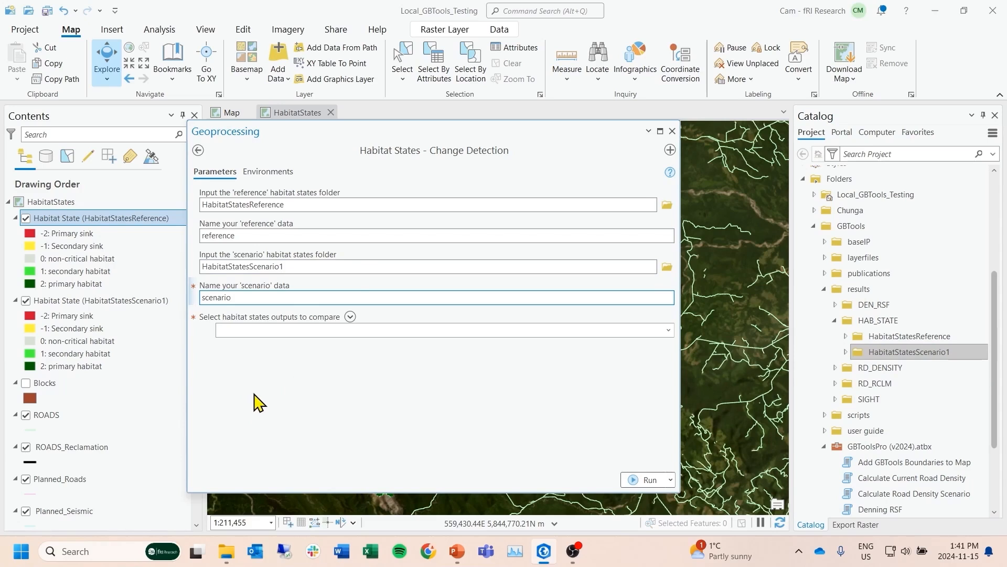
Choose Habitat State, Risk and RSF Max as the outputs to compare, and run the Change Detection tool, closing its window on completion.
click(669, 330)
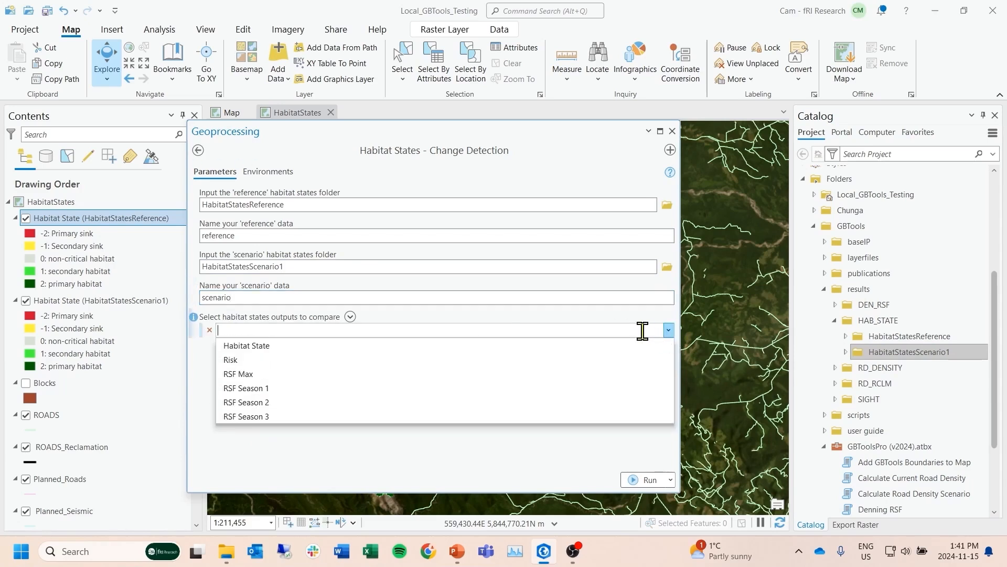
click(376, 348)
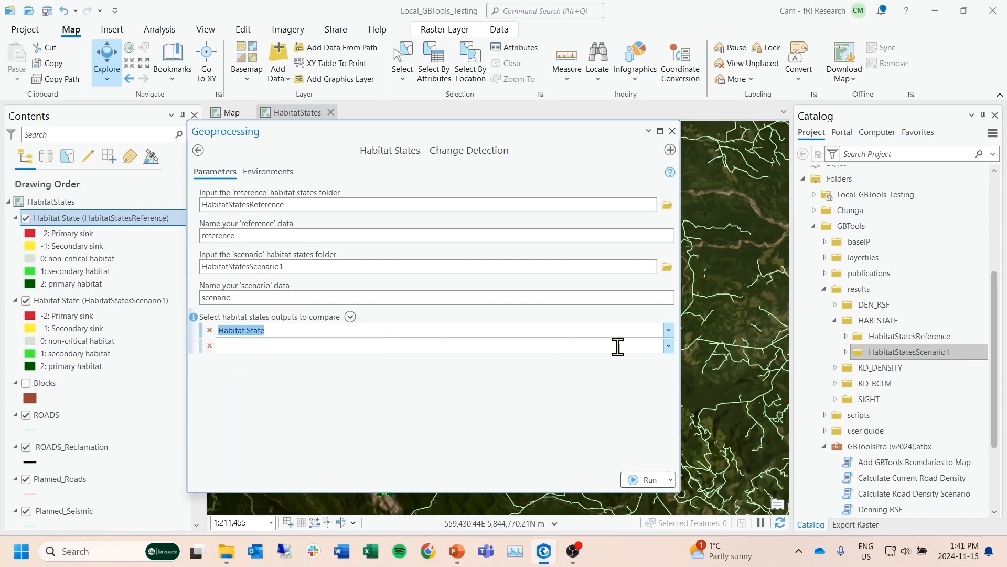
click(669, 346)
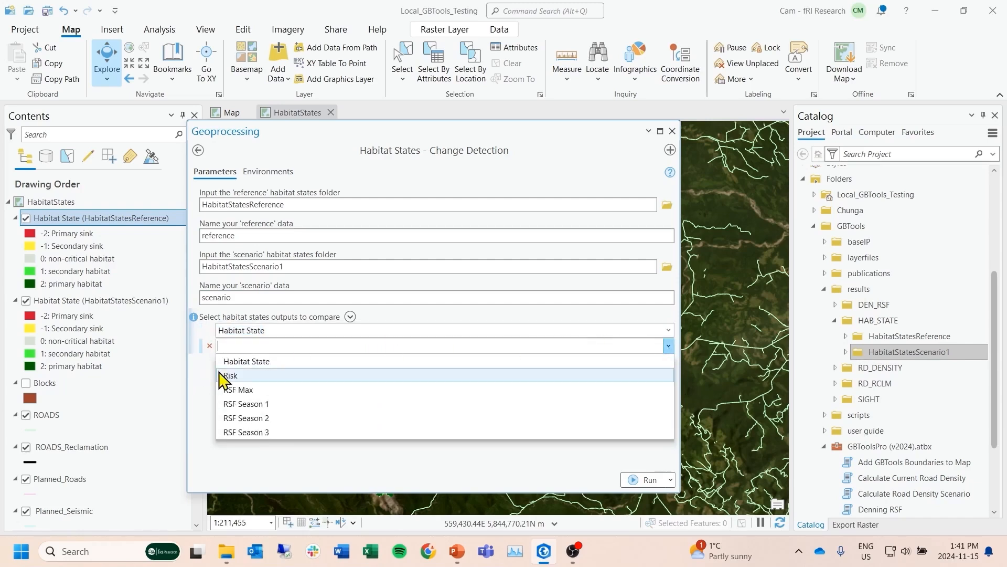
click(225, 378)
click(668, 361)
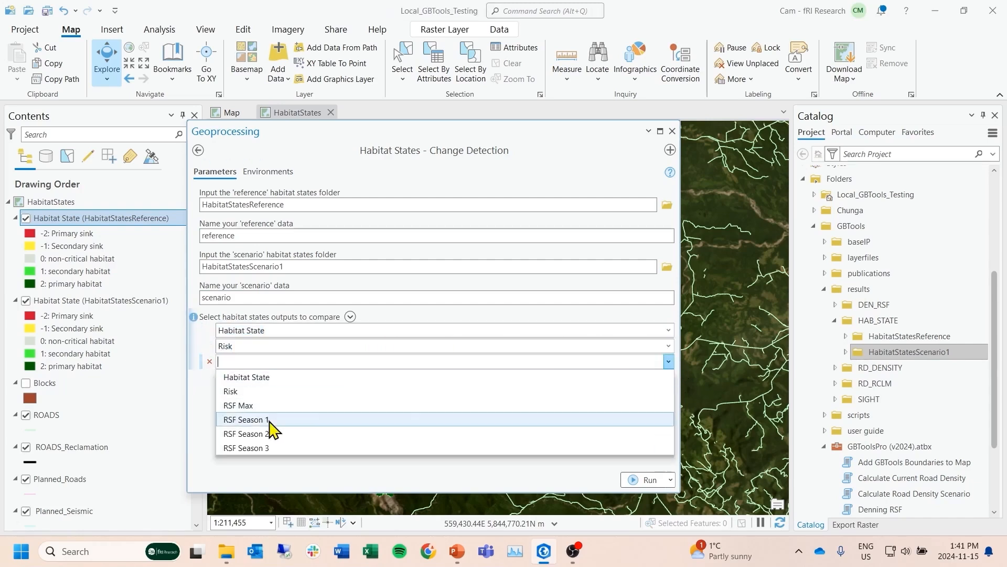
click(252, 405)
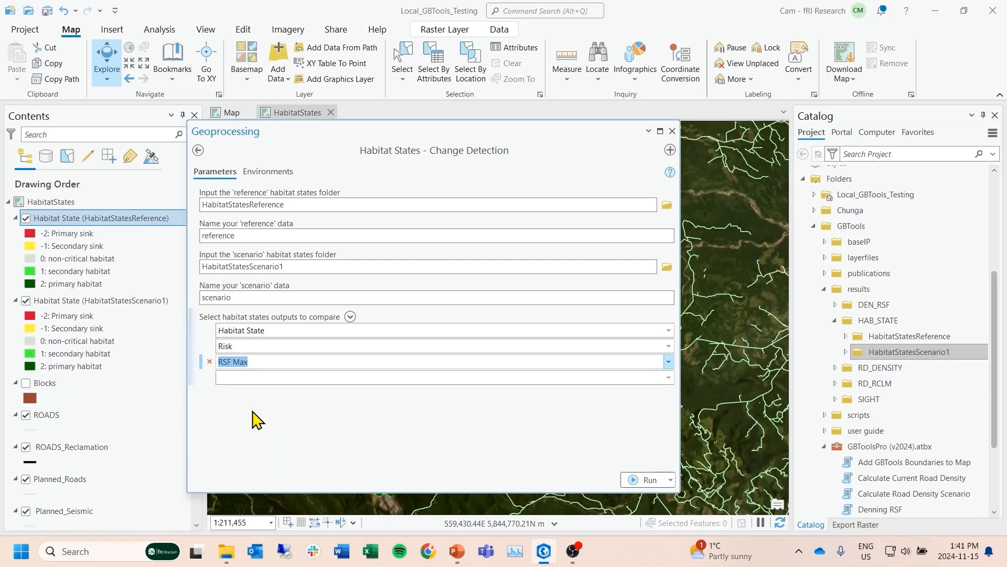
click(245, 418)
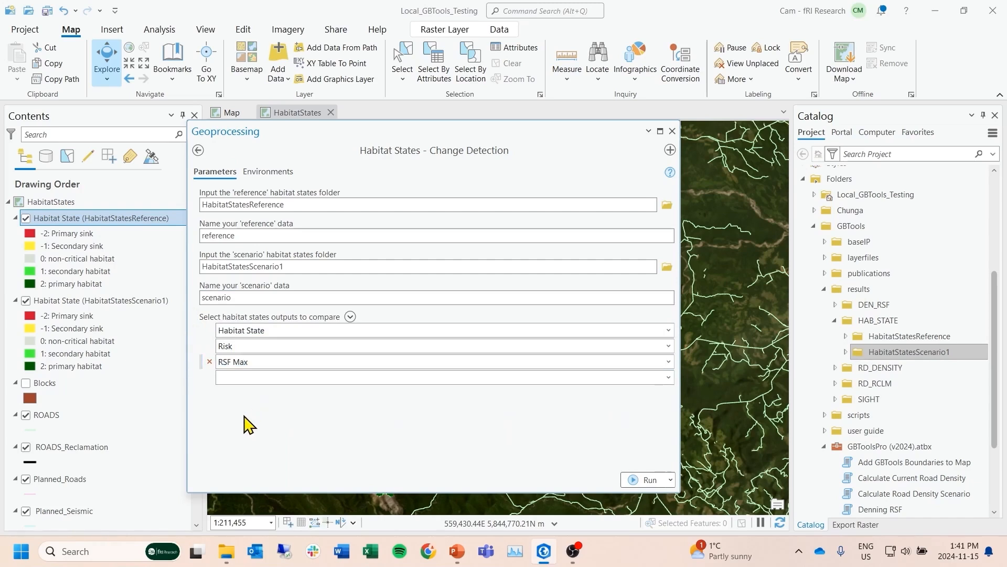
click(635, 480)
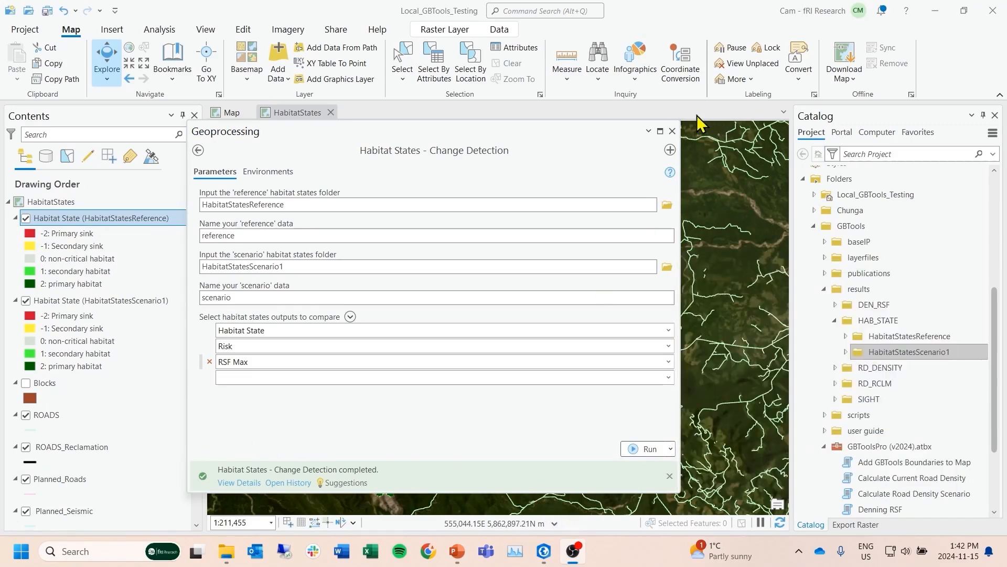
click(673, 131)
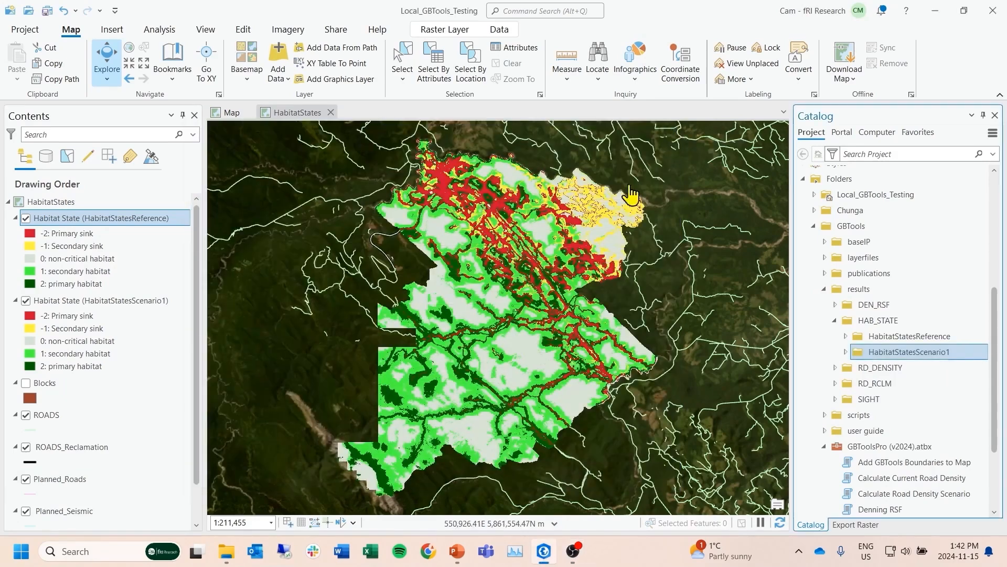
Switch to File Explorer and go up from the PctPlots folder to the main GBTools folder.
mouse_move(451, 558)
click(227, 554)
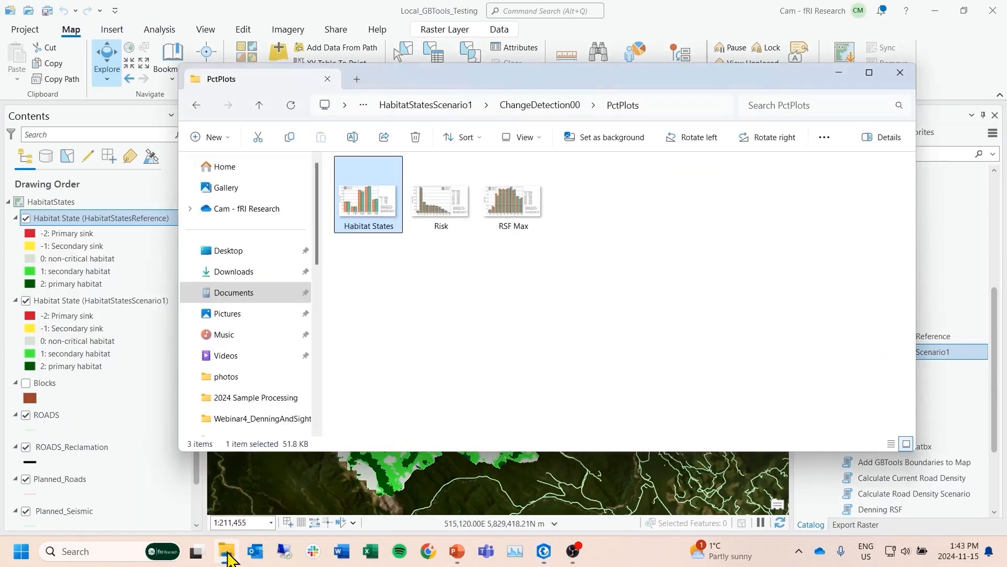
click(258, 106)
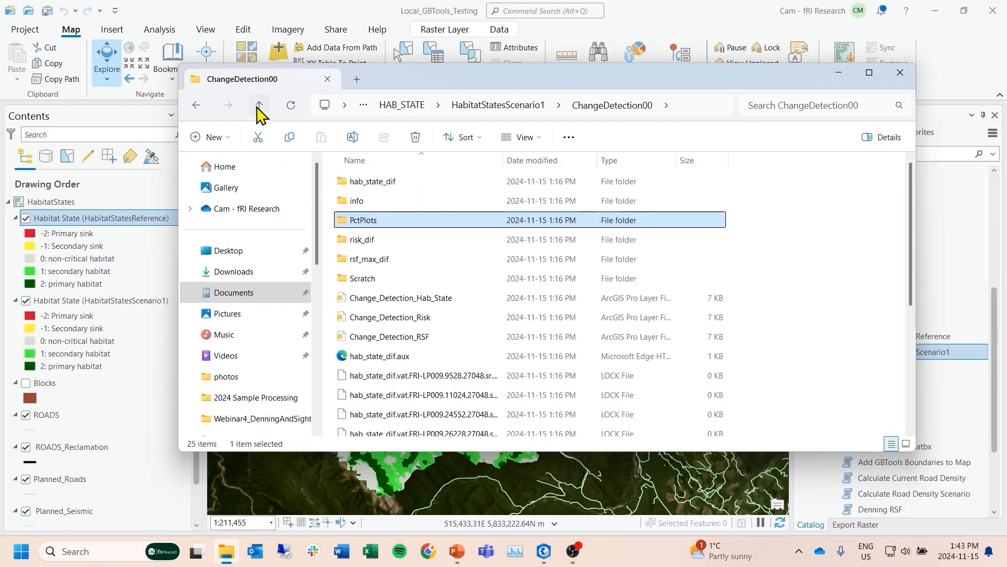
click(259, 105)
click(258, 106)
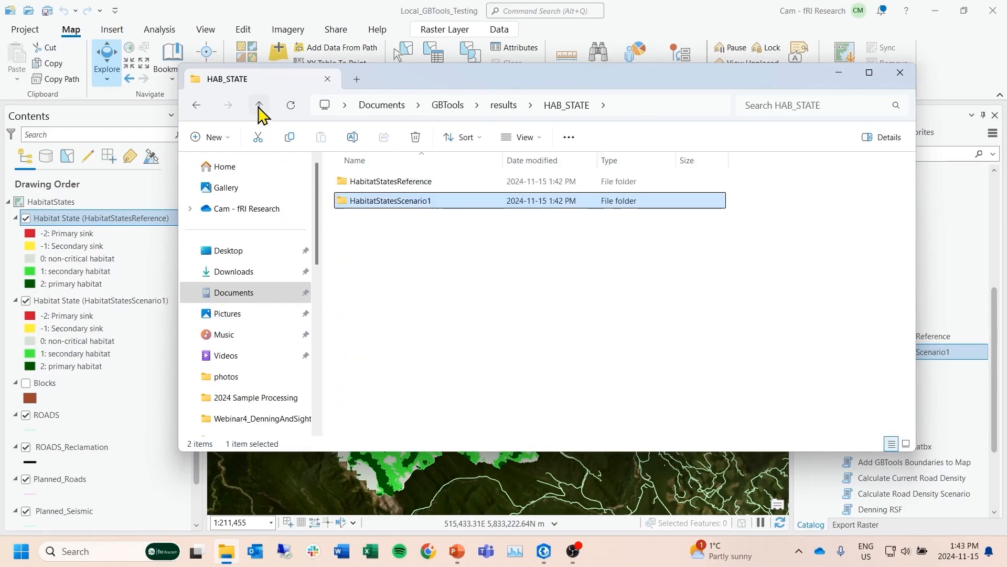
click(259, 106)
click(259, 105)
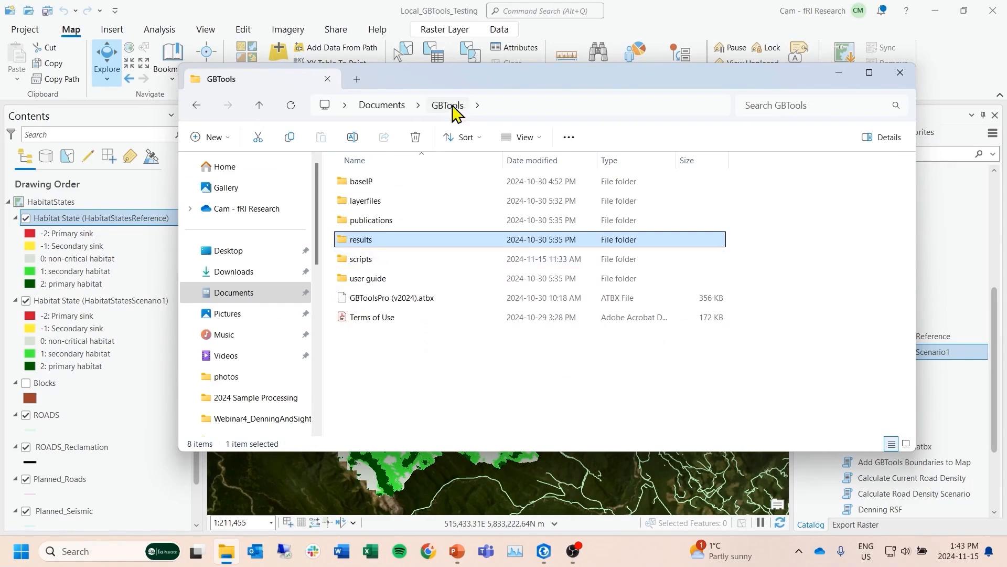
Open the PctPlots folder of ChangeDetection01, under HabitatStatesScenario1 in the HAB_STATE results.
double_click(362, 241)
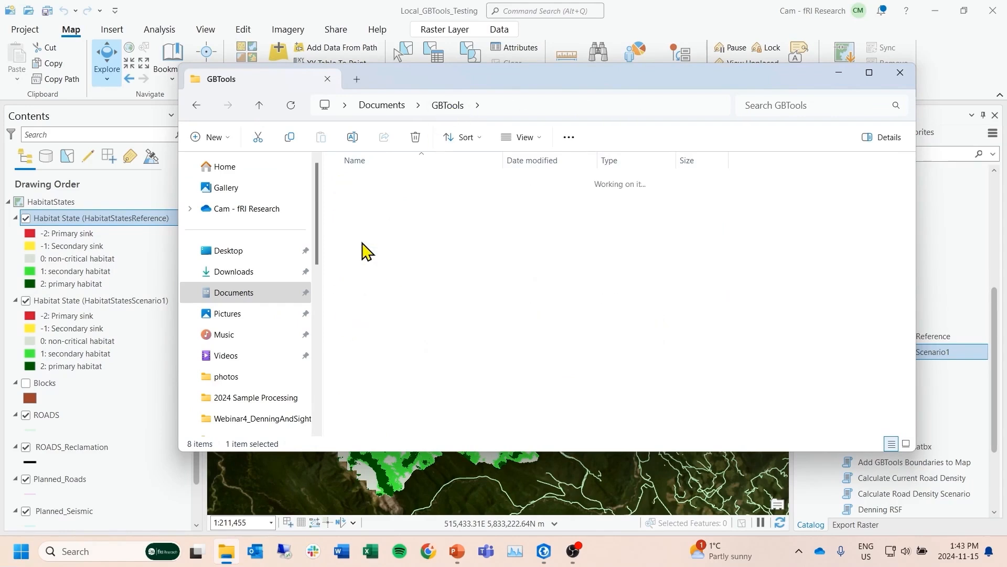
double_click(378, 205)
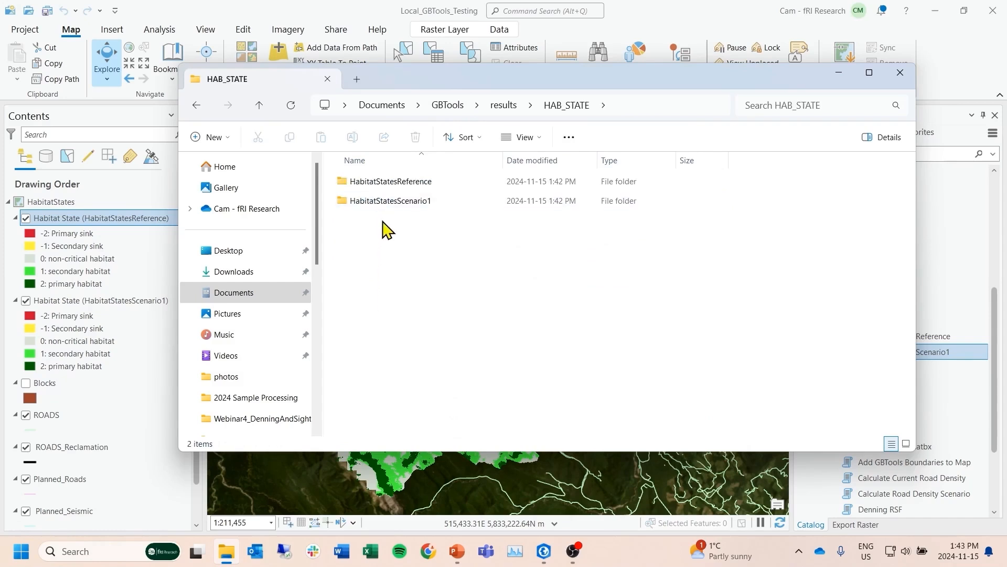
mouse_move(388, 206)
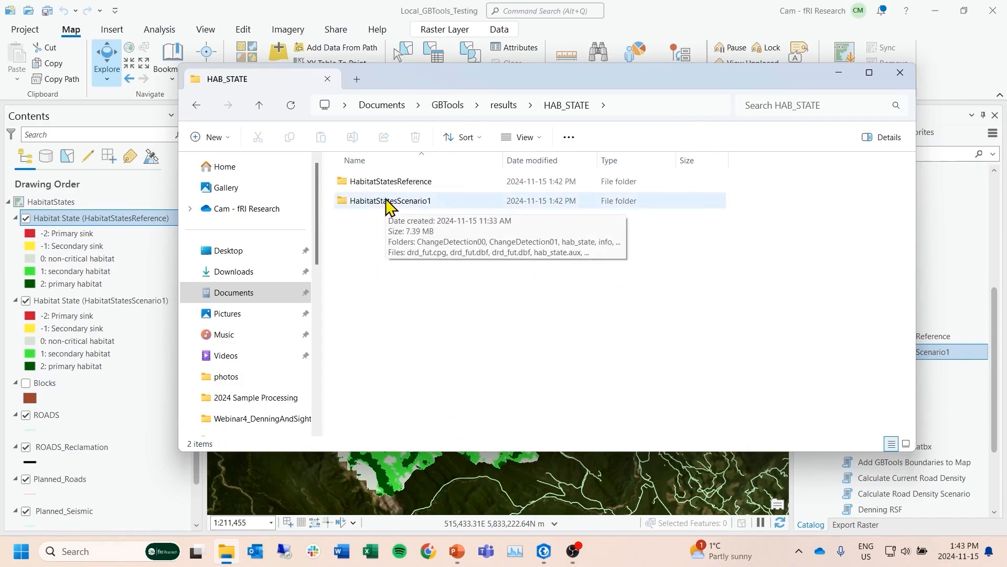
double_click(389, 203)
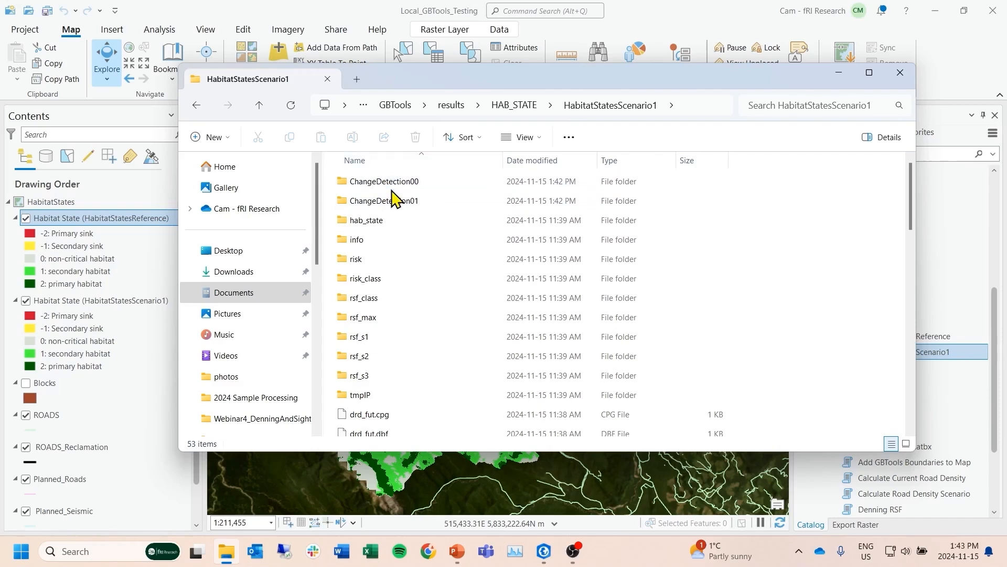
double_click(376, 201)
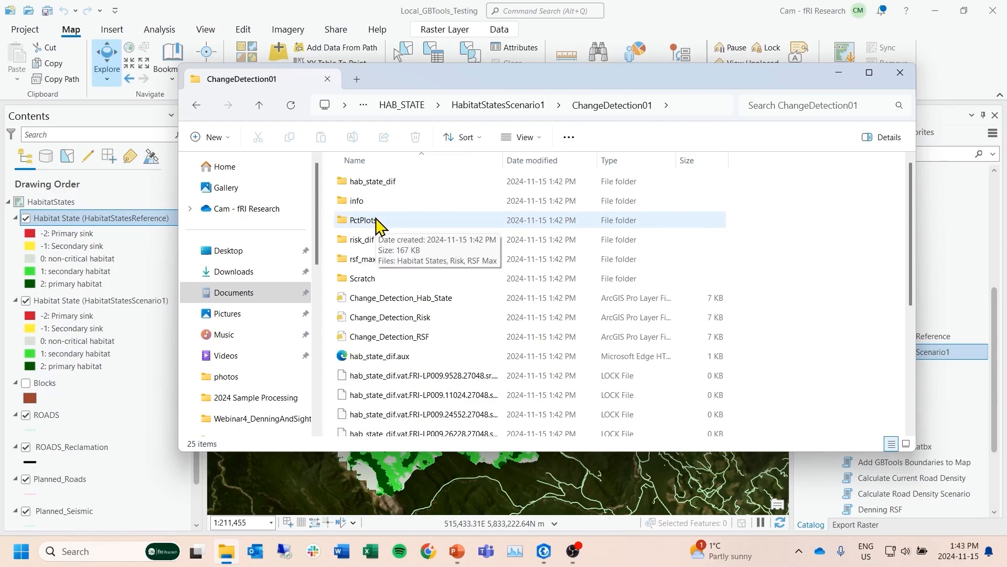
double_click(377, 221)
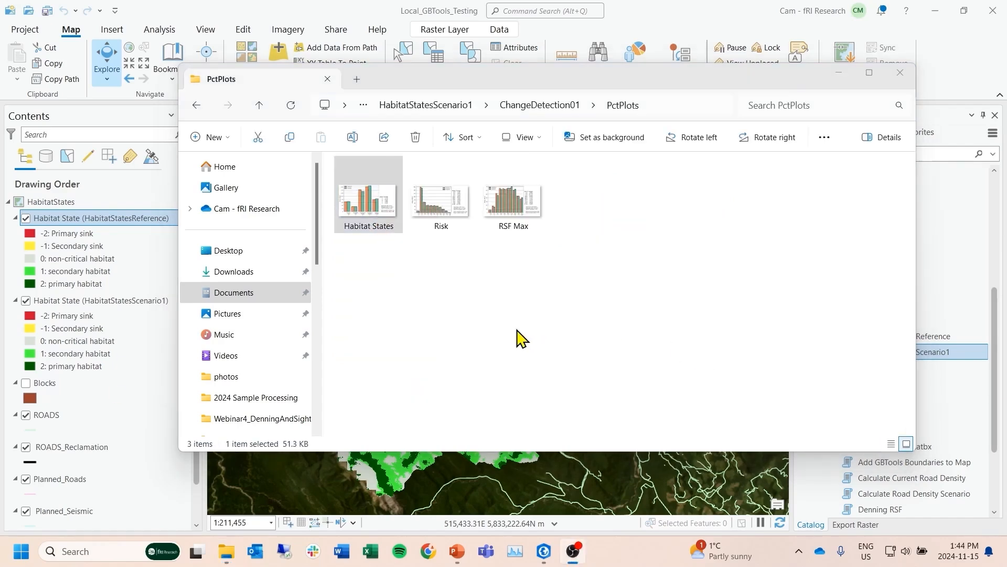
Open the Habitat States plot image in Photos and enlarge the viewer to full screen.
right_click(378, 213)
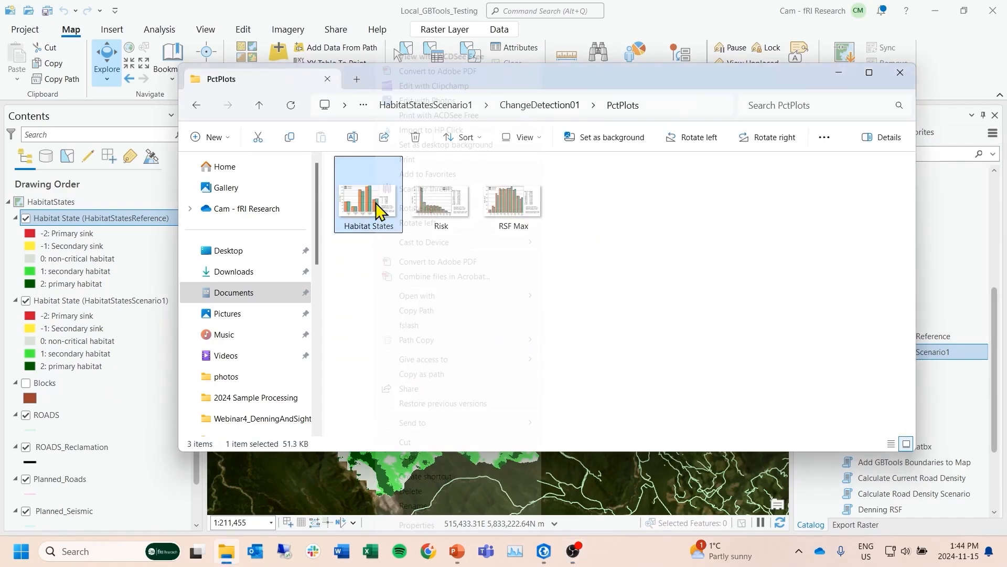
mouse_move(419, 303)
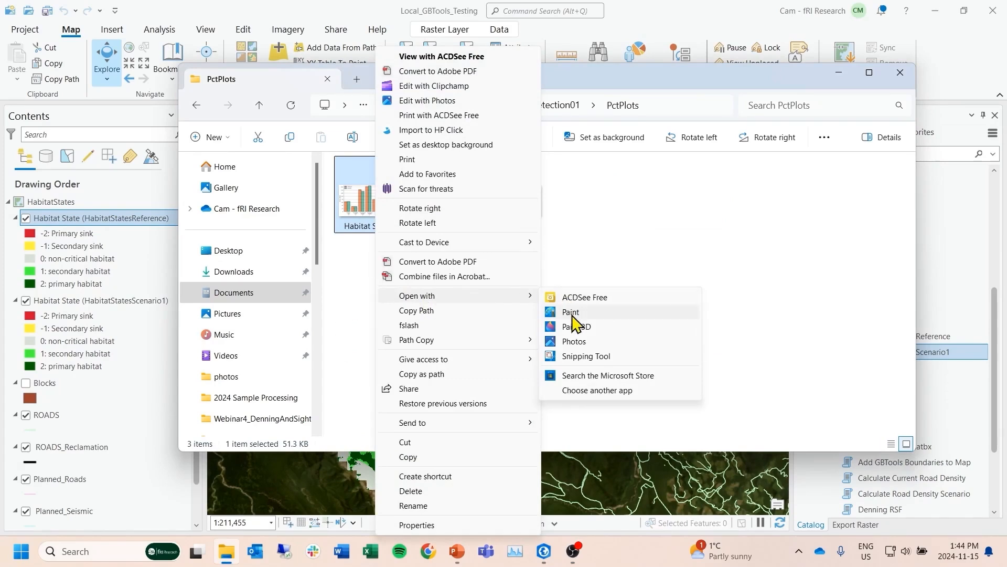
click(558, 339)
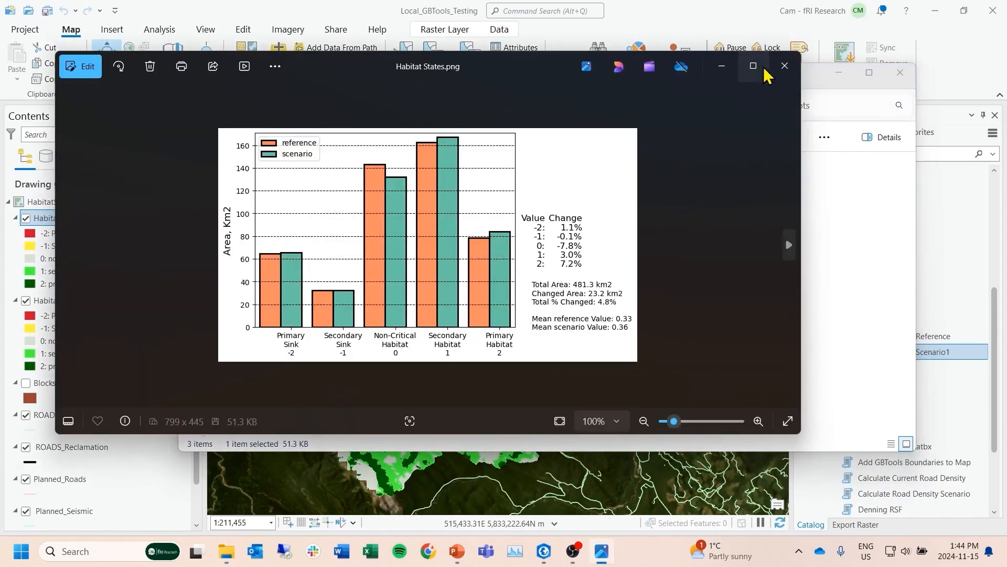
click(754, 67)
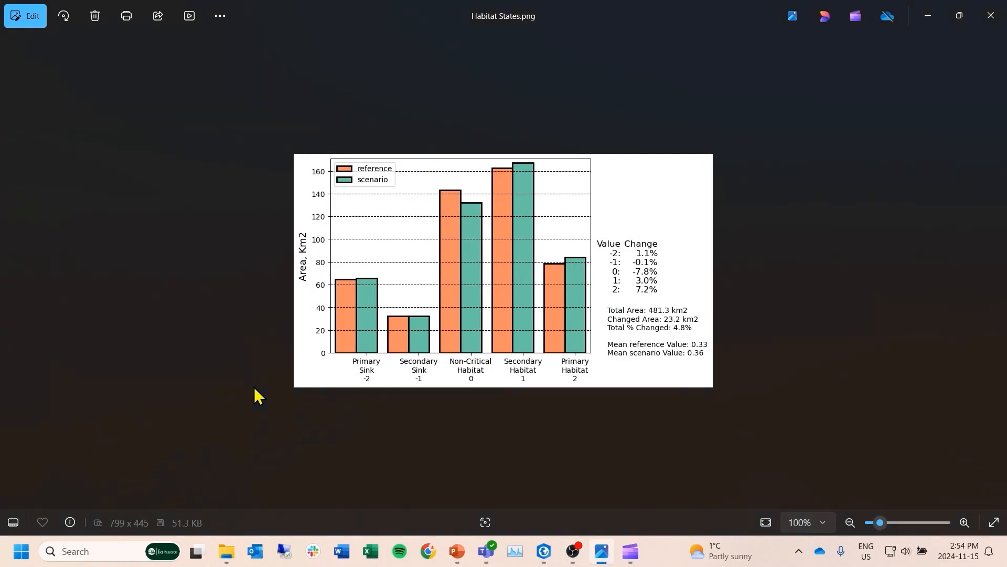
Browse back and forth through the Habitat States, Risk and RSF Max plots to compare reference and scenario areas.
key(Right)
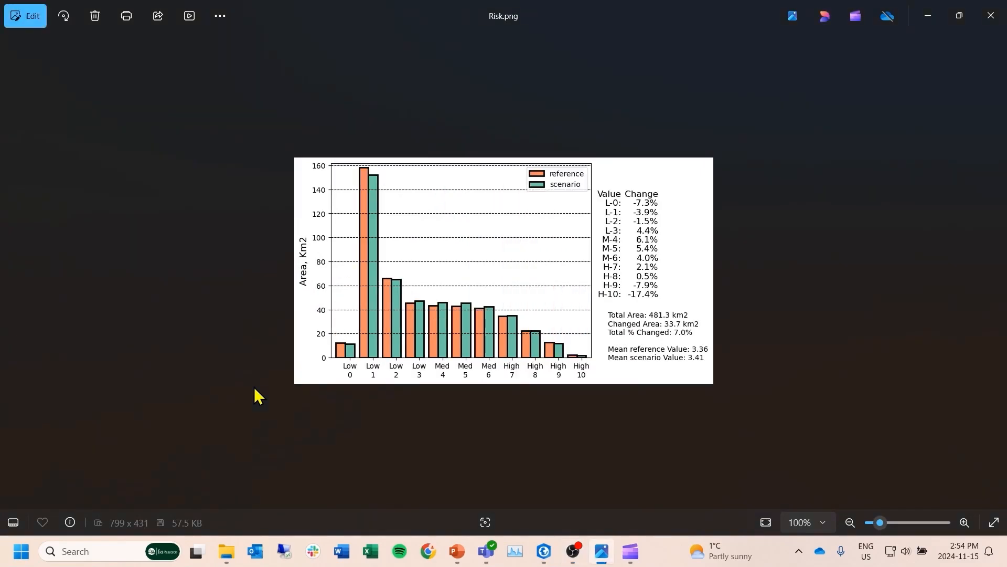
key(Right)
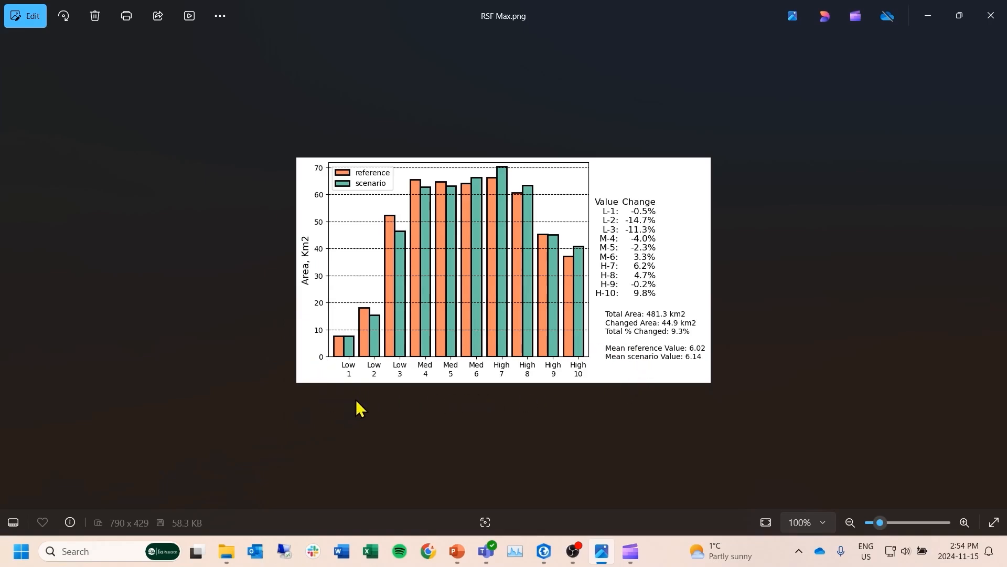
key(Left)
key(Left)
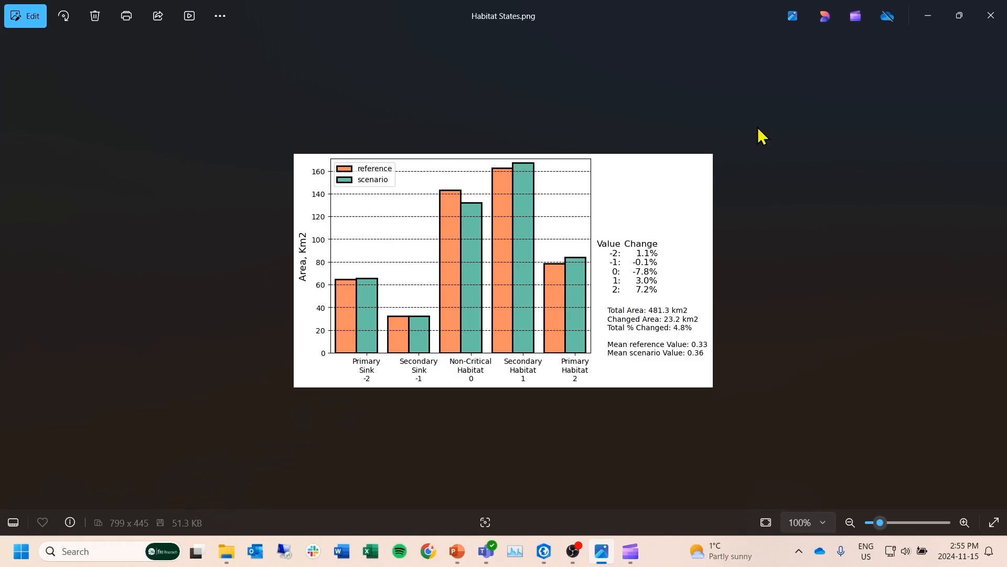
key(Right)
key(Right)
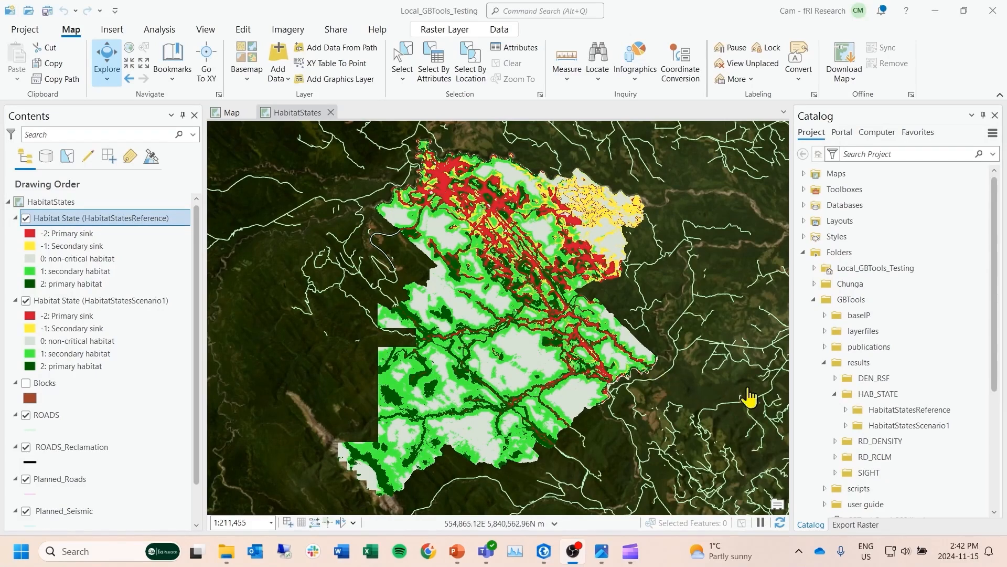
Open the Chg Dtn RSF Max, Chg Dtn Risk and Chg Dtn Habitat States maps from the project in ArcGIS Pro.
click(803, 174)
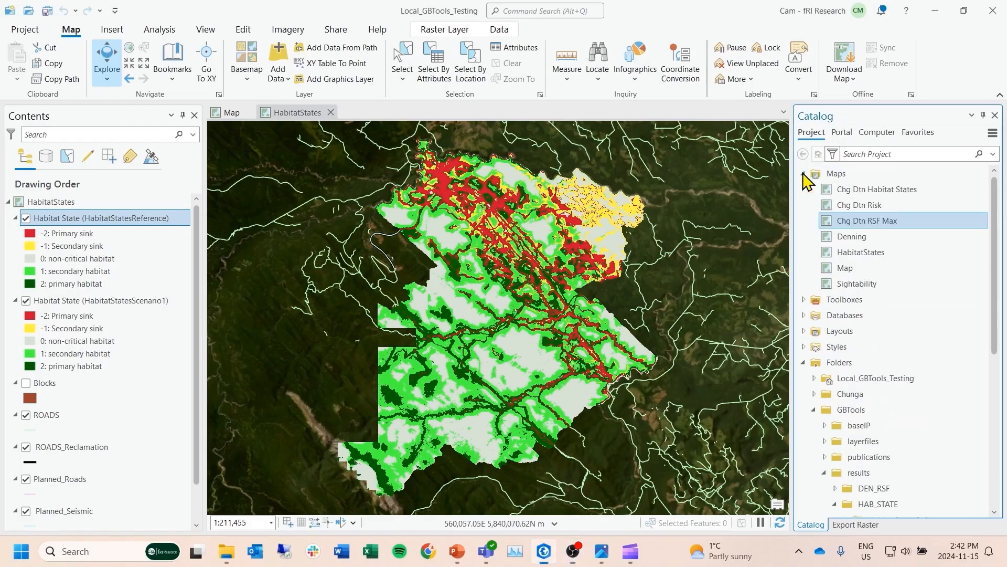
double_click(846, 220)
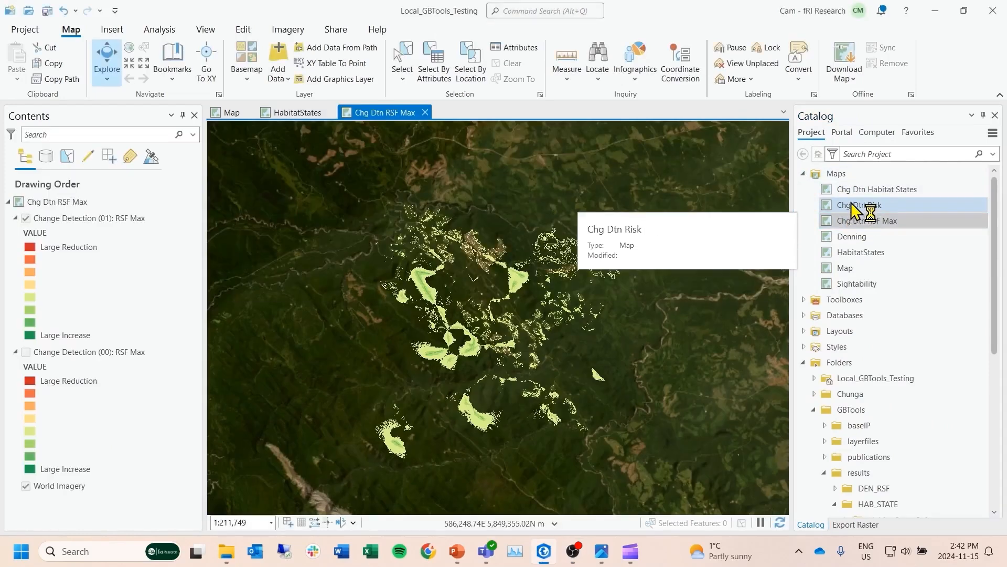
double_click(853, 189)
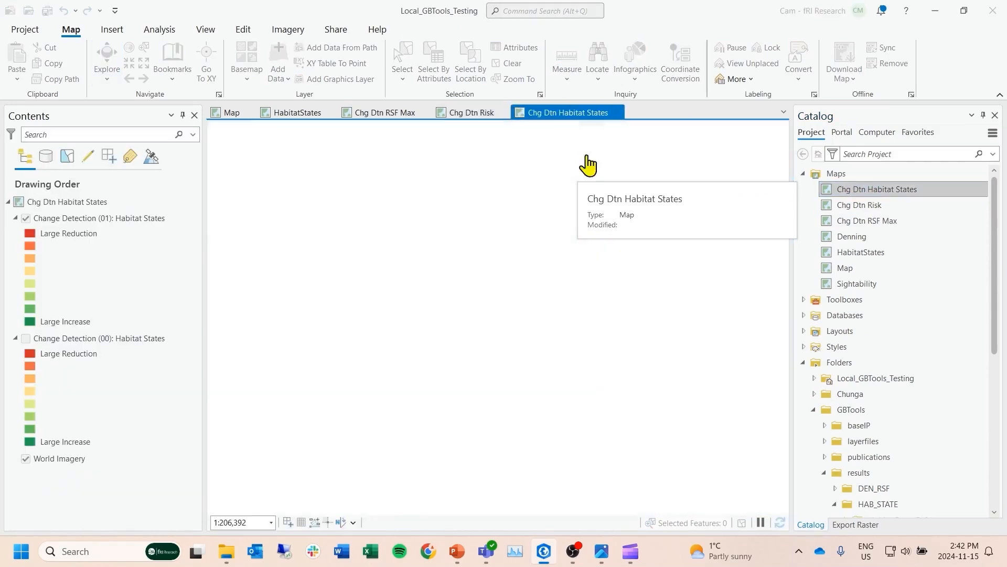
Examine the changed areas on the Chg Dtn RSF Max map, followed by those on the Chg Dtn Risk map.
click(381, 112)
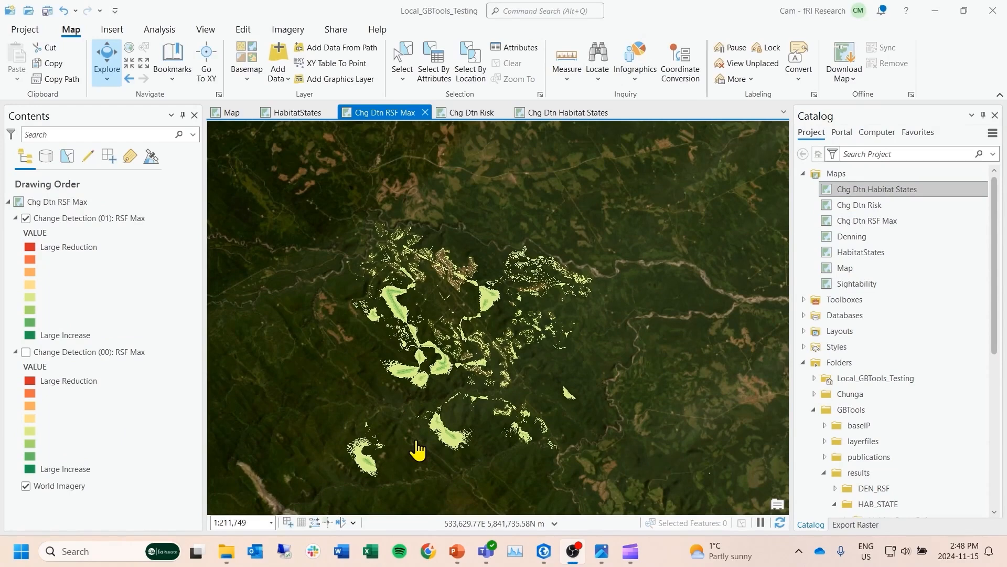
drag(410, 388, 412, 368)
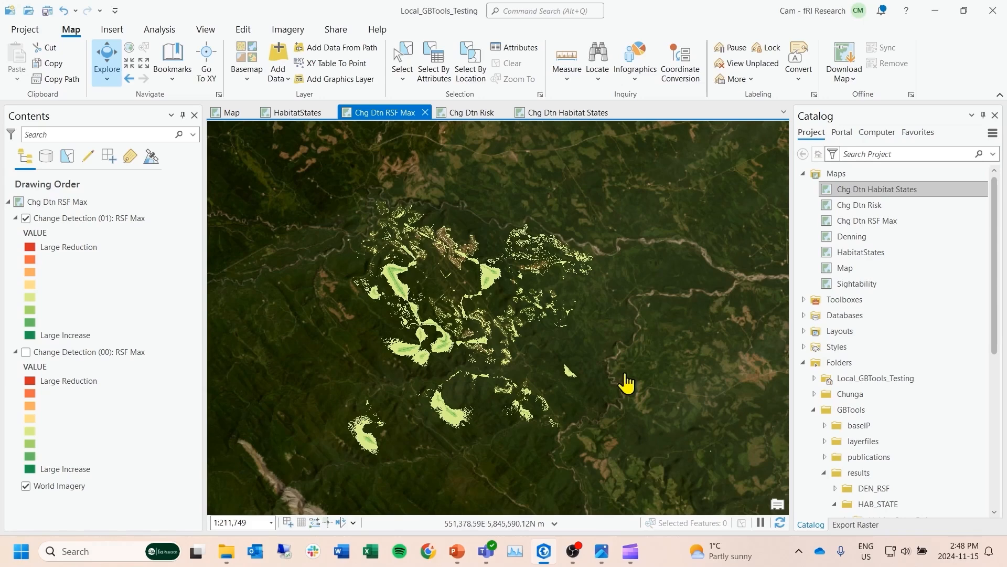
click(478, 120)
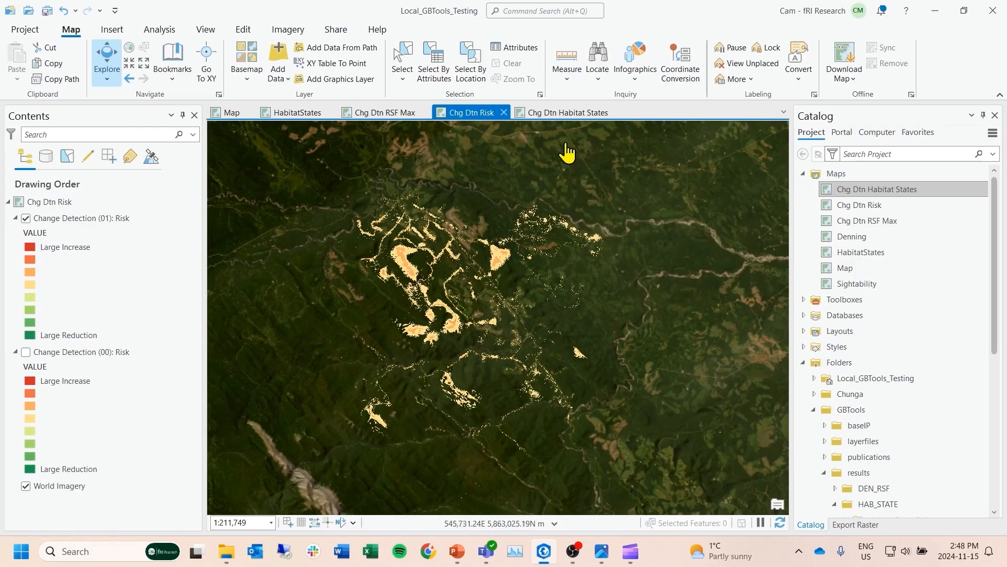
Examine the full extent of change on the Chg Dtn Habitat States map, and go back through the Risk map to RSF Max.
click(562, 113)
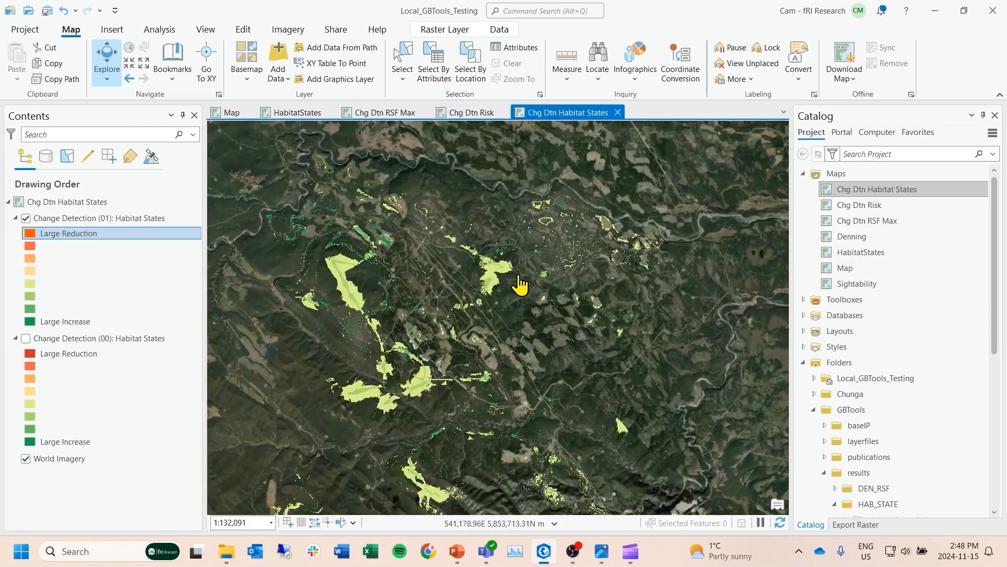
scroll(509, 283, down, 2)
drag(508, 334, 495, 312)
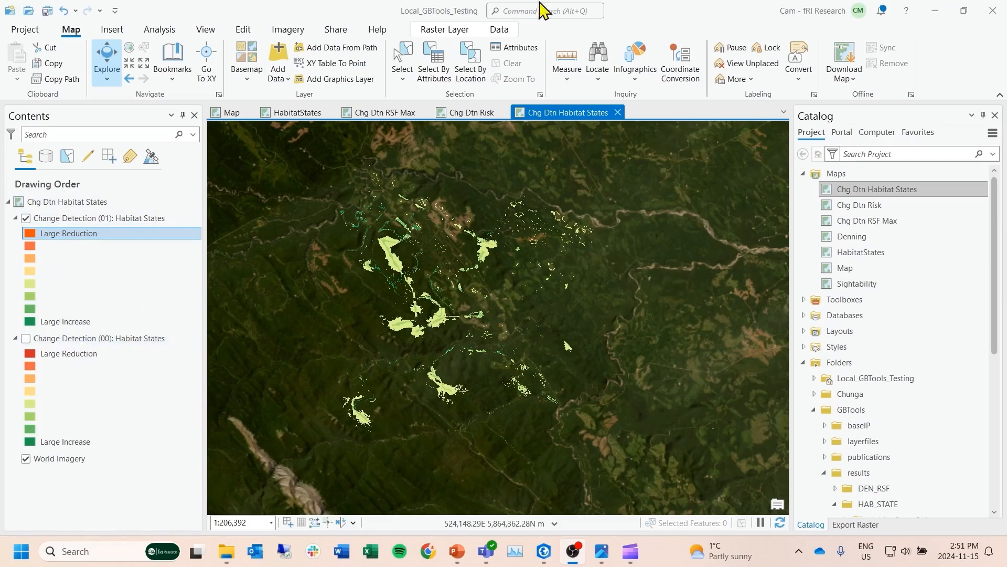
click(472, 113)
click(404, 115)
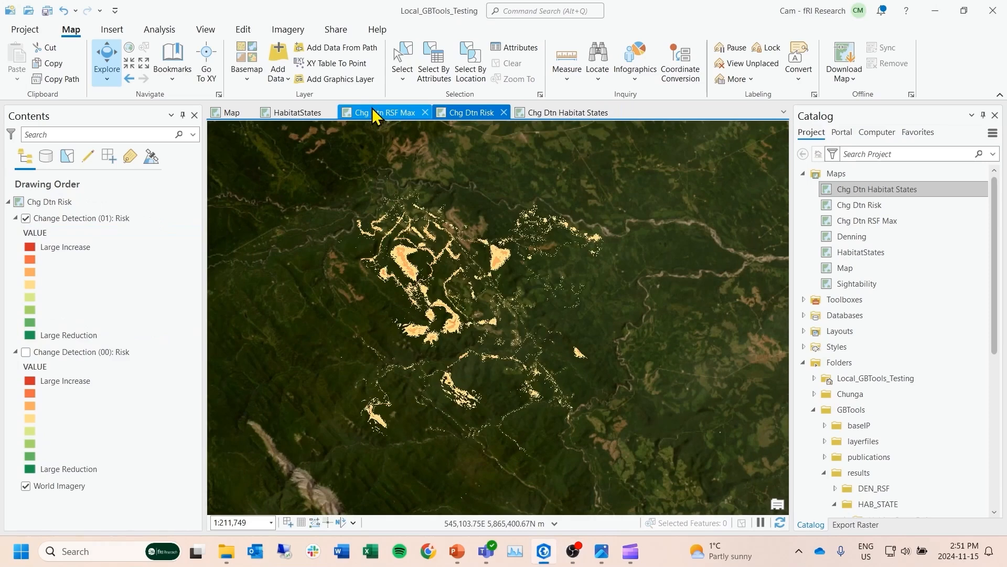